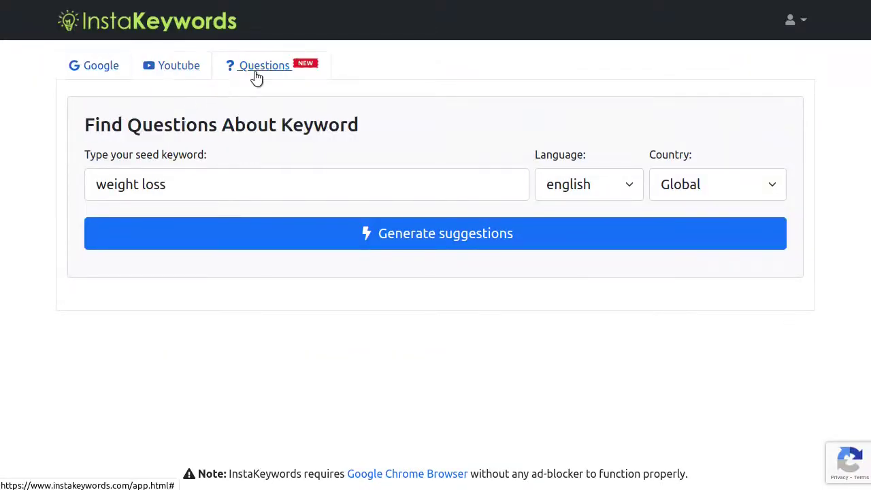
On Google keyword research, keep english and Global and replace seed 'weight loss' with 'web design'.
{"action": "left_click", "coordinate": [83, 76]}
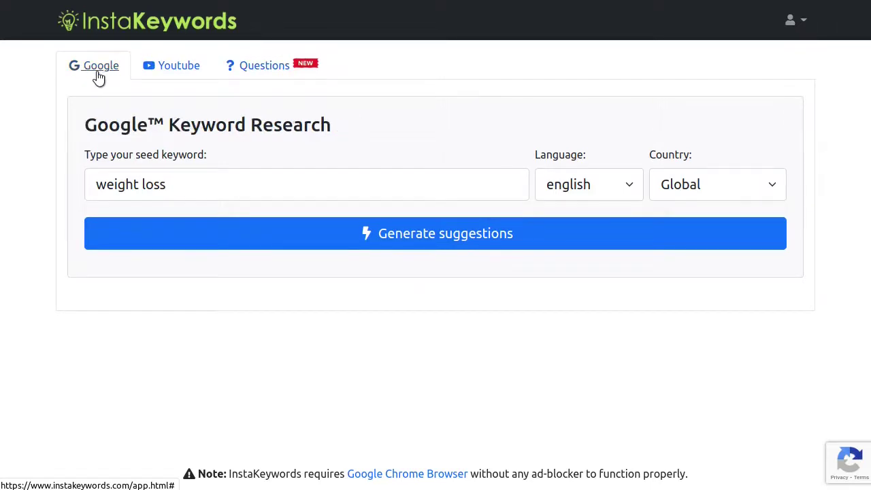
{"action": "left_click", "coordinate": [586, 186]}
{"action": "left_click", "coordinate": [591, 188]}
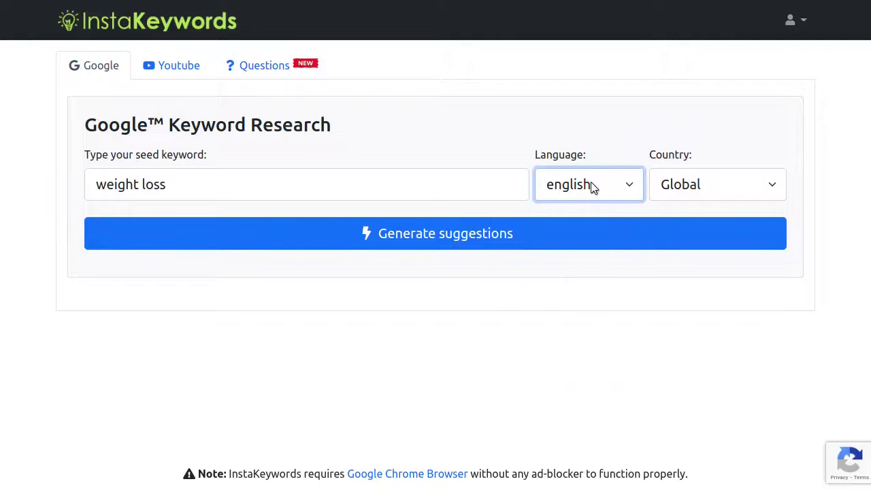
{"action": "left_click", "coordinate": [722, 187]}
{"action": "left_click", "coordinate": [719, 182]}
{"action": "left_click", "coordinate": [335, 193]}
{"action": "key", "text": "ctrl+shift+Left"}
{"action": "key", "text": "ctrl+shift+Left"}
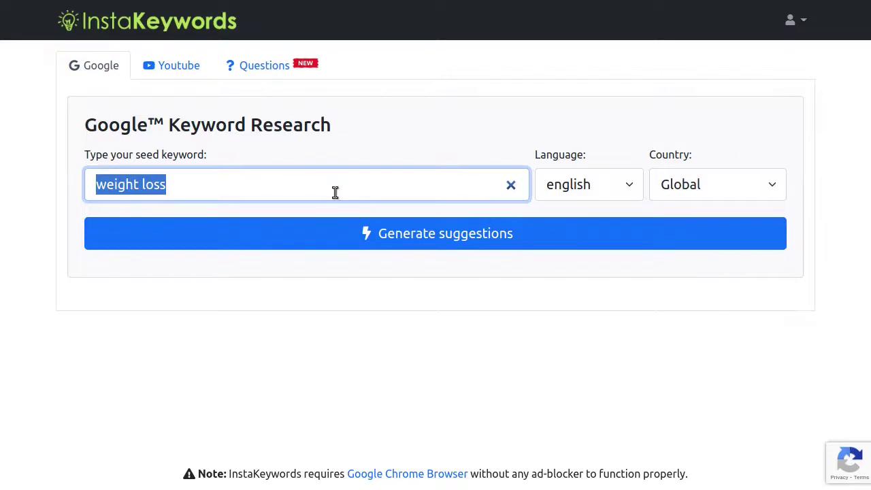
{"action": "type", "text": "web de"}
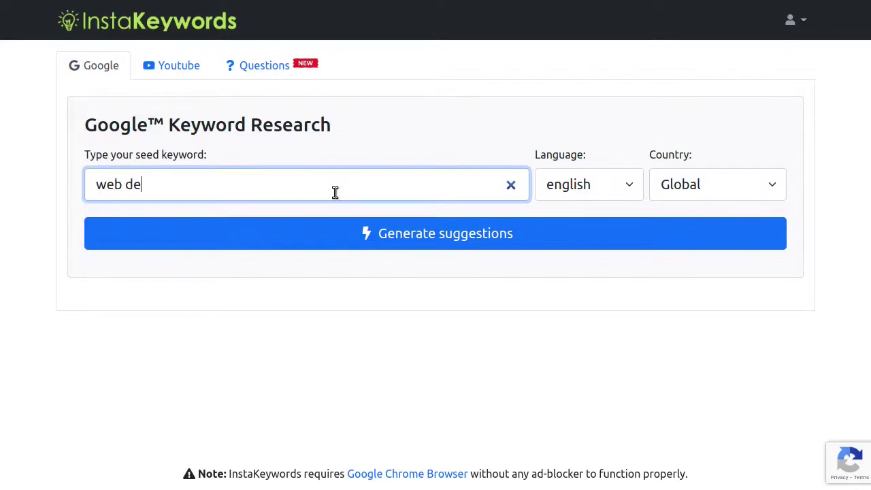
{"action": "type", "text": "signm"}
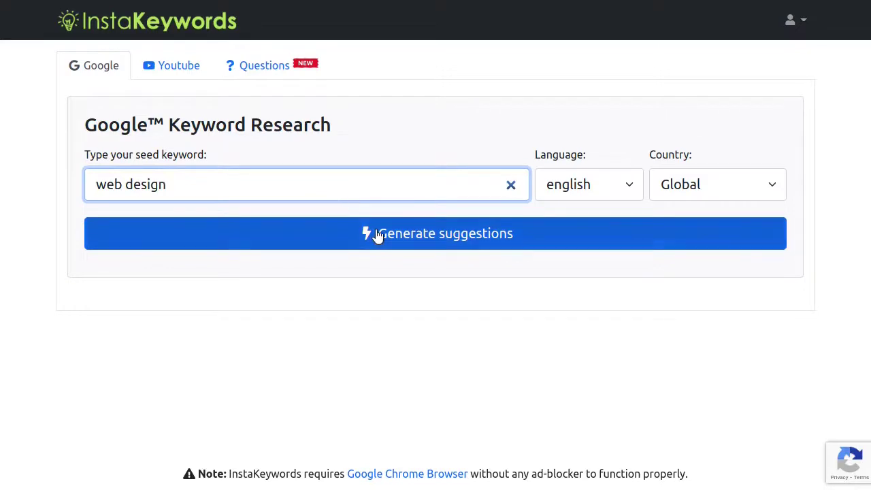
Generate suggestions for 'web design' and highlight the results heading and Keyword column.
{"action": "left_click", "coordinate": [475, 244]}
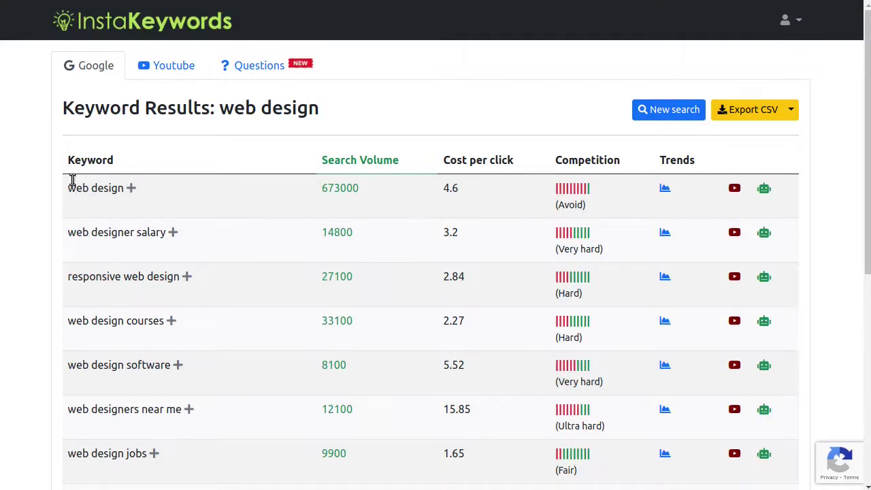
{"action": "left_click_drag", "start_coordinate": [62, 114], "coordinate": [326, 115]}
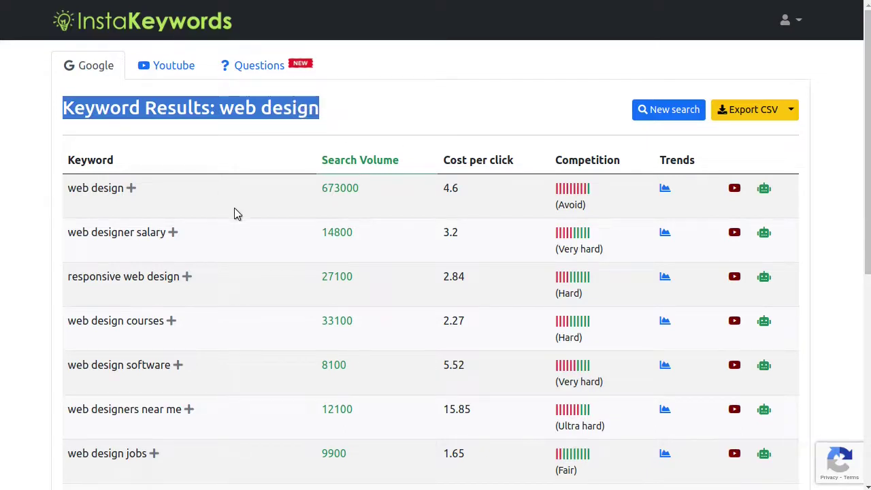
{"action": "scroll", "coordinate": [235, 214], "scroll_direction": "down", "scroll_amount": 5}
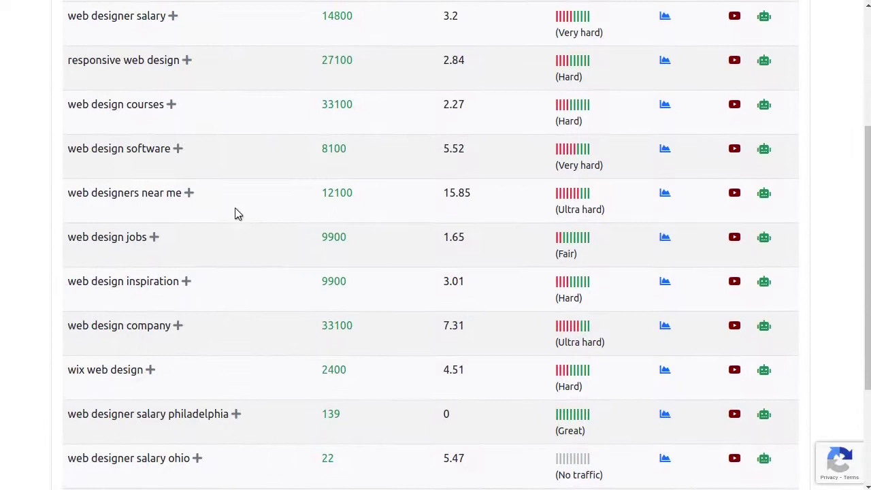
{"action": "scroll", "coordinate": [235, 214], "scroll_direction": "up", "scroll_amount": 5}
{"action": "left_click", "coordinate": [69, 162]}
{"action": "left_click_drag", "start_coordinate": [71, 163], "coordinate": [121, 167]}
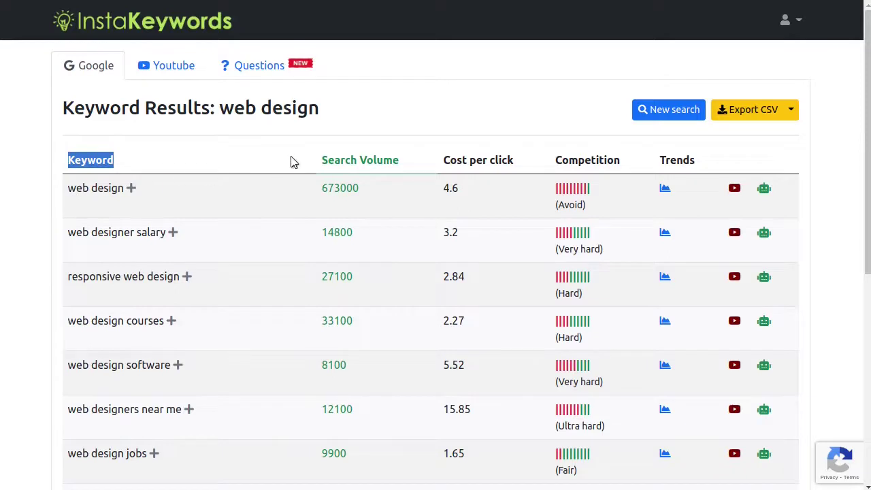
Highlight the Search Volume heading with 673000, and the Cost per click heading with 4.6 and 3.2.
{"action": "left_click_drag", "start_coordinate": [341, 162], "coordinate": [402, 164]}
{"action": "left_click", "coordinate": [319, 196]}
{"action": "left_click_drag", "start_coordinate": [320, 196], "coordinate": [366, 197]}
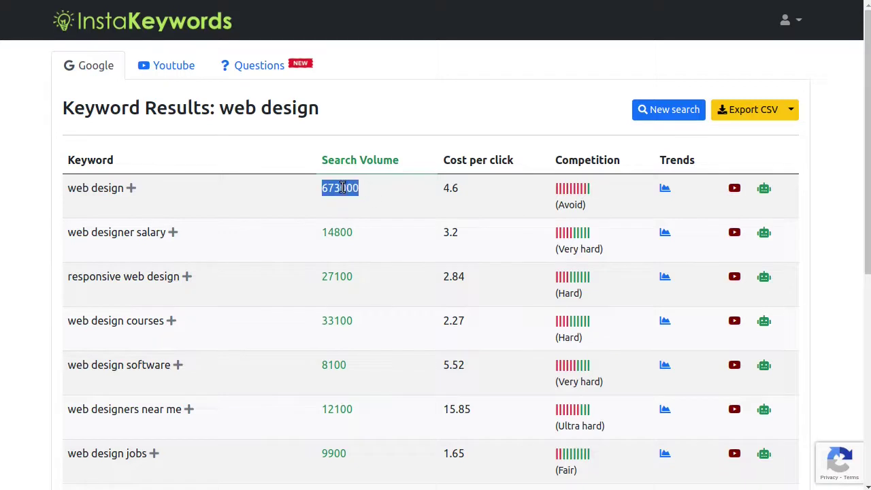
{"action": "left_click_drag", "start_coordinate": [443, 163], "coordinate": [512, 164]}
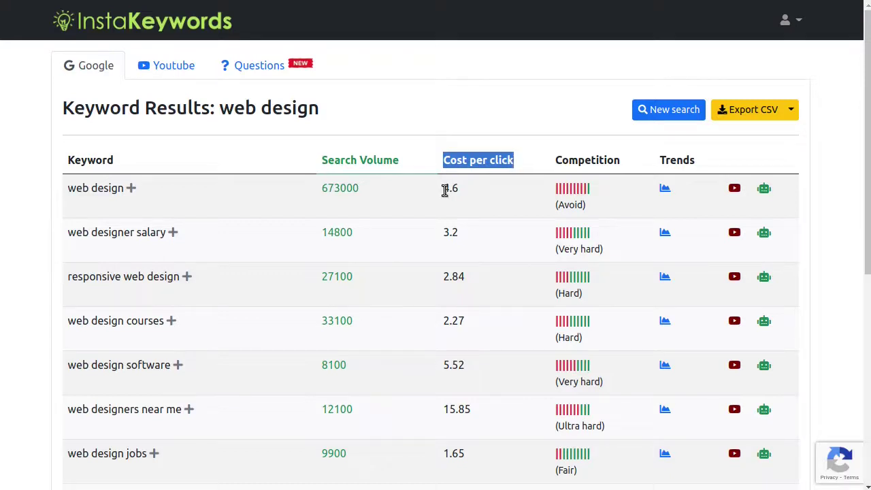
{"action": "left_click_drag", "start_coordinate": [444, 188], "coordinate": [465, 192]}
{"action": "left_click_drag", "start_coordinate": [442, 232], "coordinate": [465, 234]}
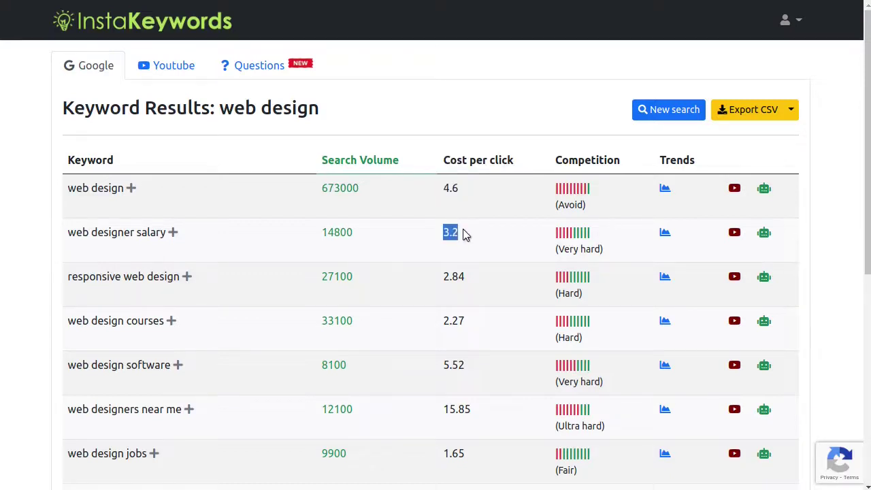
{"action": "left_click", "coordinate": [558, 159]}
Highlight the Competition column heading and the Avoid and Very hard ratings.
{"action": "left_click_drag", "start_coordinate": [556, 160], "coordinate": [627, 163]}
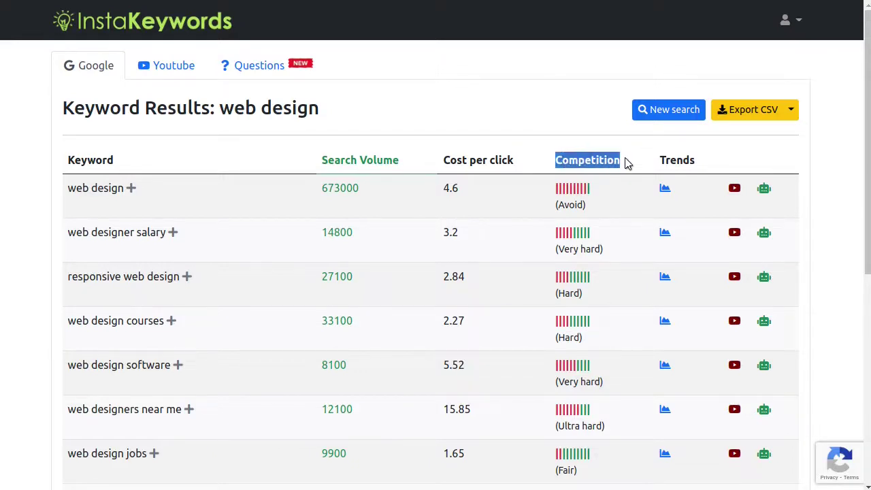
{"action": "left_click_drag", "start_coordinate": [557, 206], "coordinate": [591, 208]}
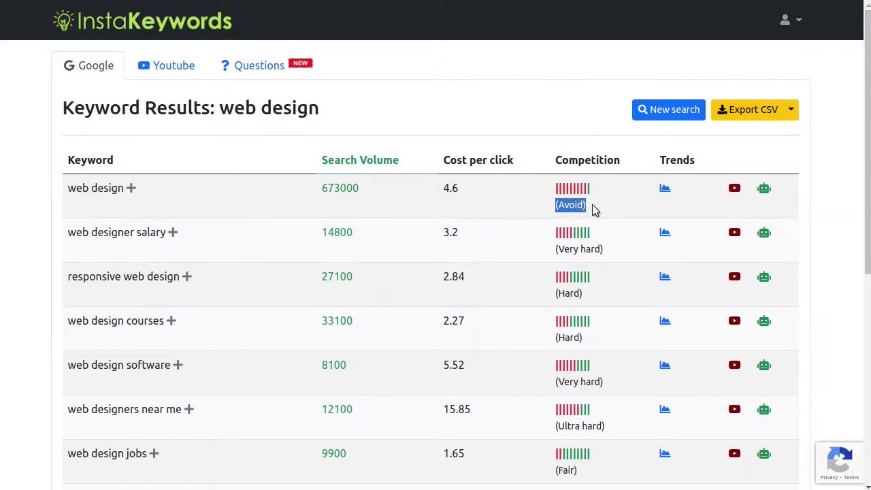
{"action": "left_click_drag", "start_coordinate": [557, 250], "coordinate": [610, 252]}
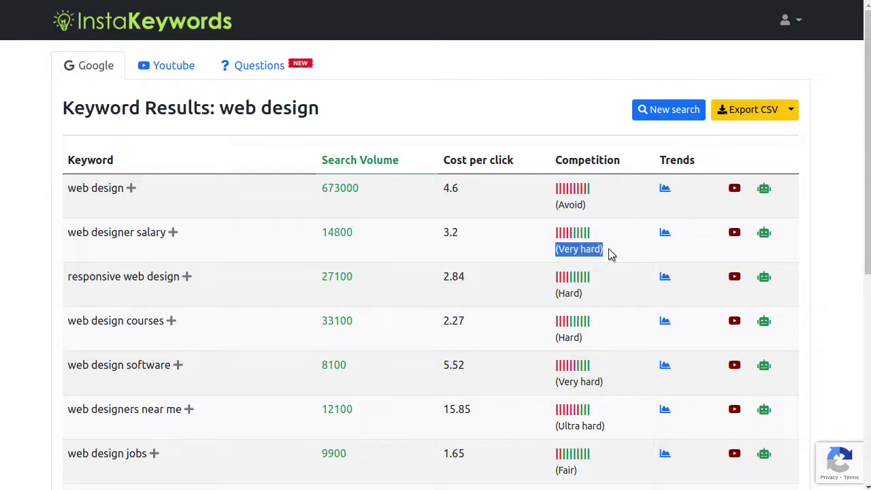
{"action": "left_click", "coordinate": [556, 219]}
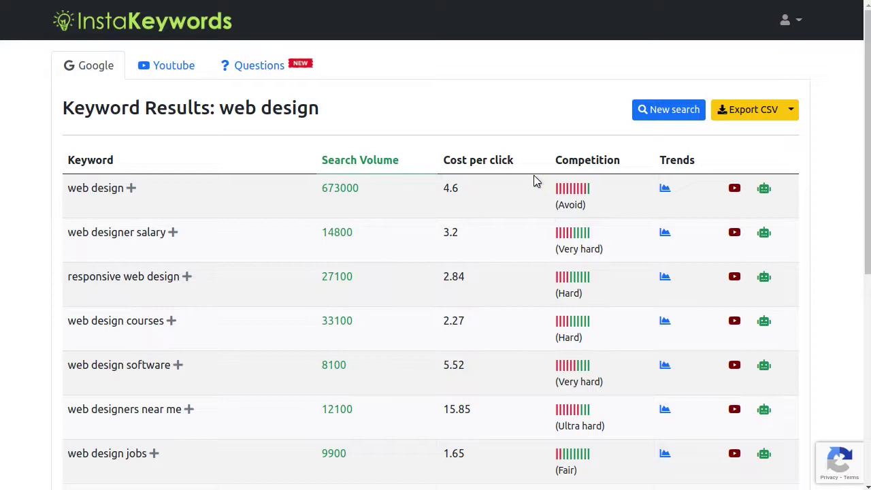
{"action": "left_click_drag", "start_coordinate": [544, 166], "coordinate": [621, 170]}
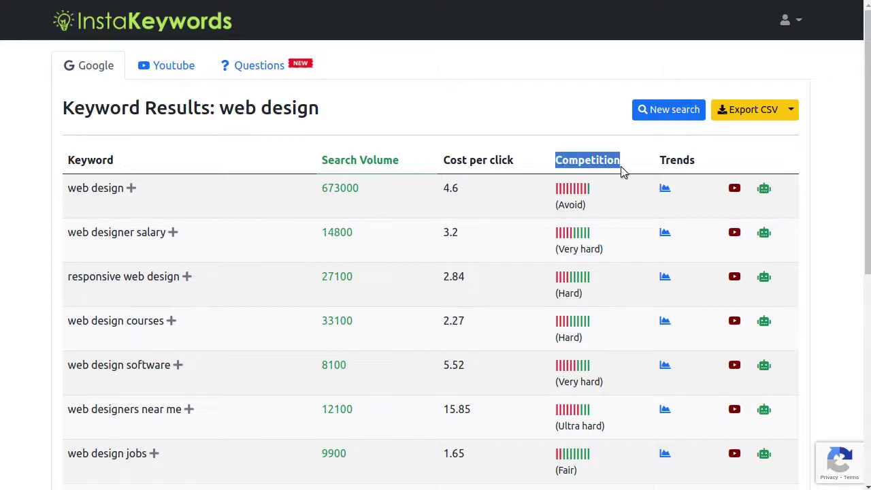
{"action": "left_click", "coordinate": [556, 219]}
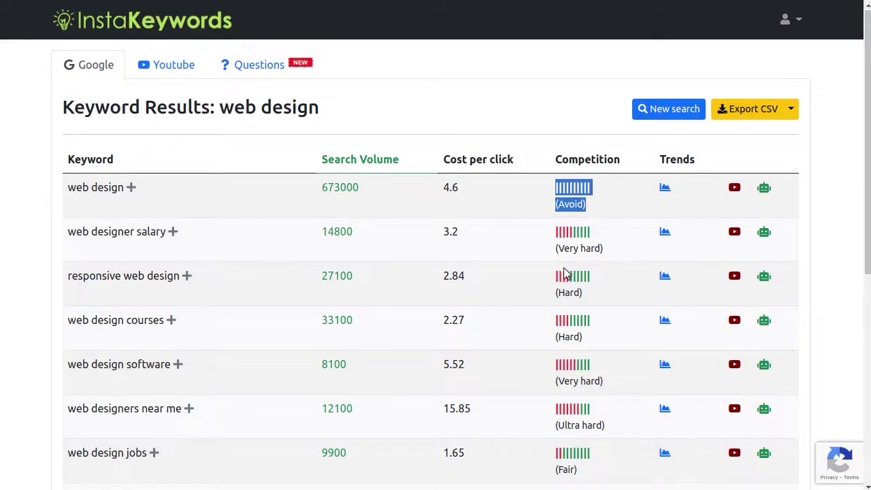
{"action": "scroll", "coordinate": [564, 272], "scroll_direction": "down", "scroll_amount": 4}
{"action": "scroll", "coordinate": [565, 279], "scroll_direction": "down", "scroll_amount": 1}
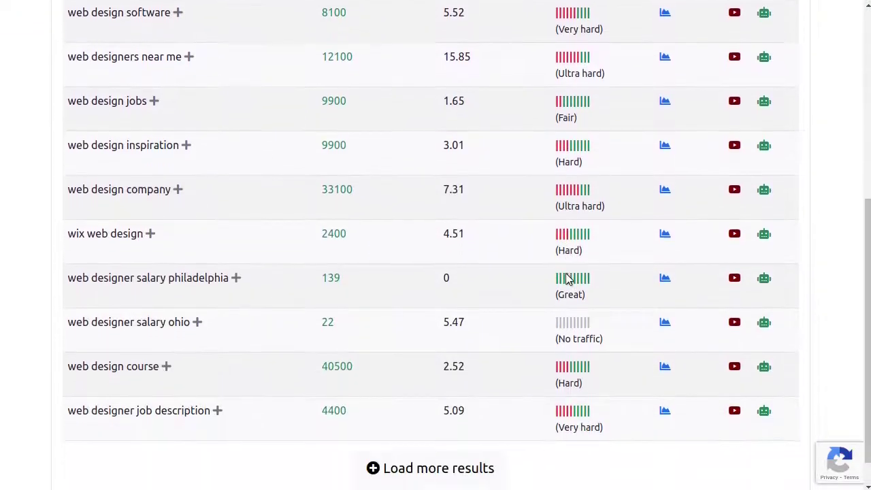
{"action": "left_click_drag", "start_coordinate": [554, 315], "coordinate": [615, 335]}
{"action": "scroll", "coordinate": [594, 318], "scroll_direction": "up", "scroll_amount": 5}
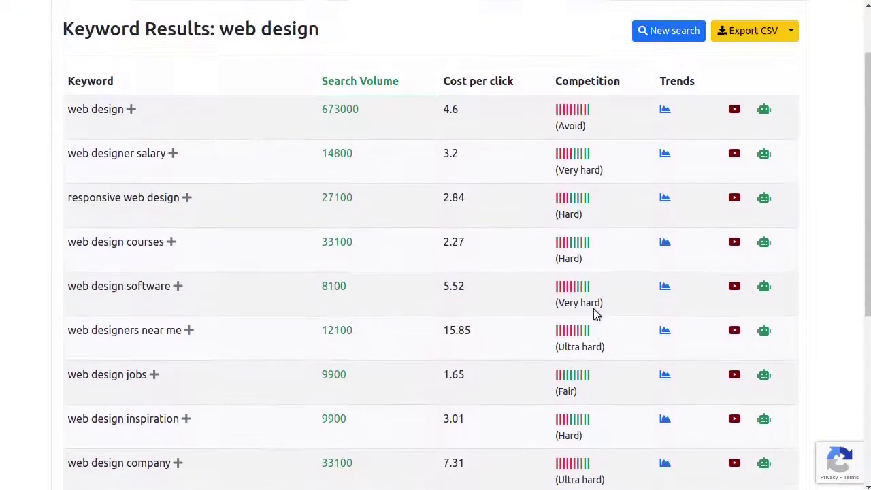
{"action": "left_click_drag", "start_coordinate": [552, 196], "coordinate": [605, 249]}
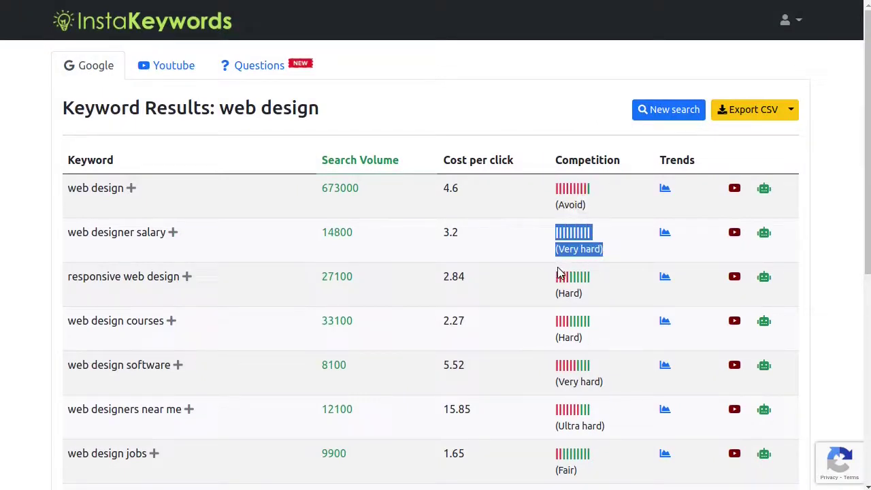
{"action": "left_click_drag", "start_coordinate": [553, 278], "coordinate": [604, 301]}
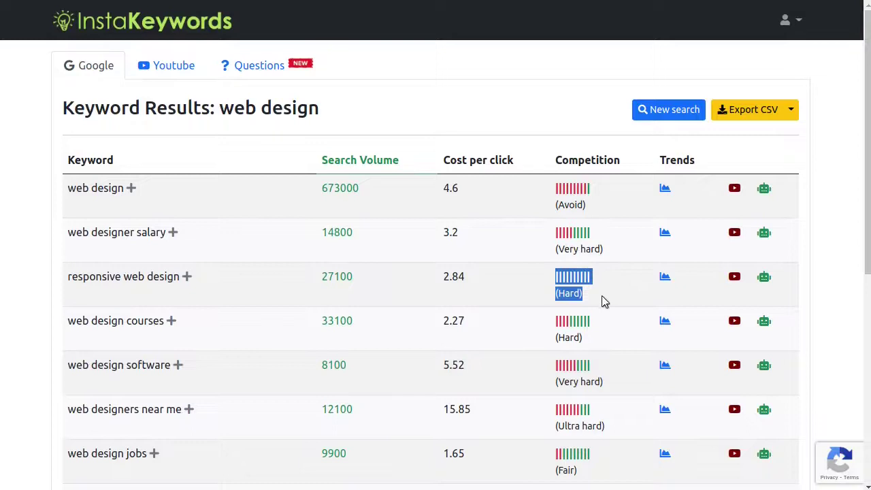
{"action": "left_click_drag", "start_coordinate": [548, 321], "coordinate": [592, 340]}
{"action": "left_click_drag", "start_coordinate": [548, 368], "coordinate": [610, 393]}
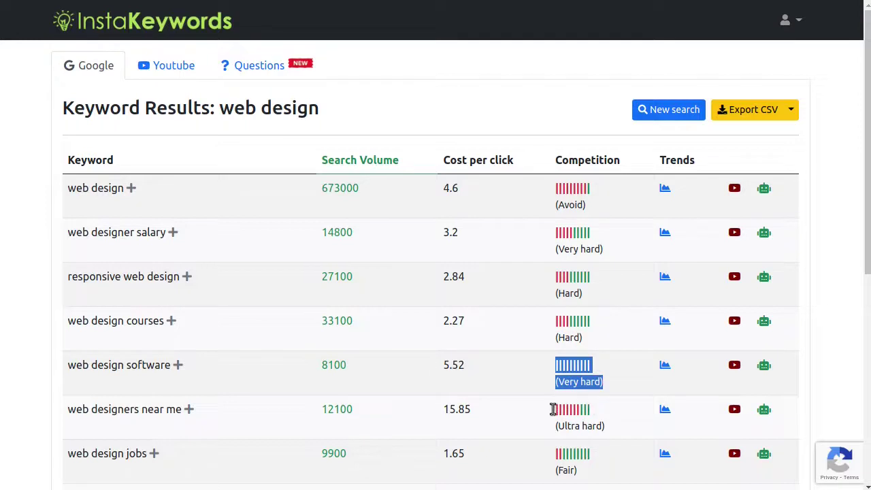
{"action": "left_click_drag", "start_coordinate": [544, 415], "coordinate": [608, 437]}
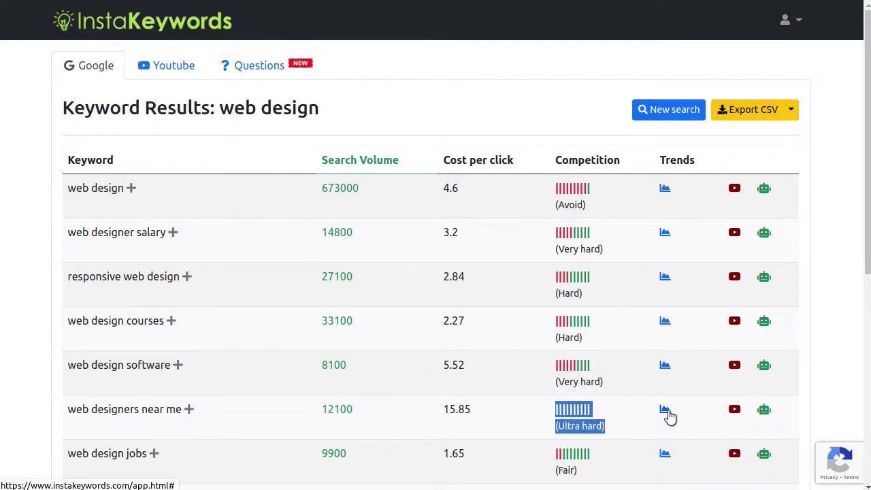
{"action": "left_click", "coordinate": [170, 199]}
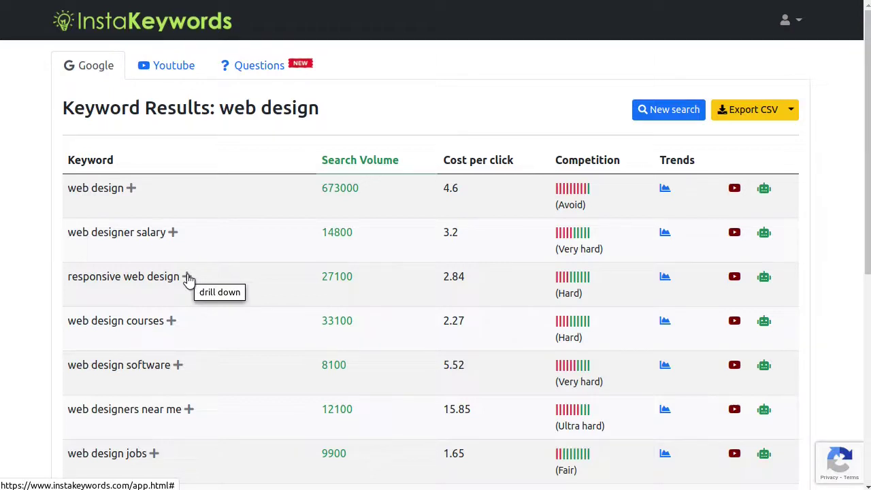
{"action": "scroll", "coordinate": [189, 279], "scroll_direction": "down", "scroll_amount": 2}
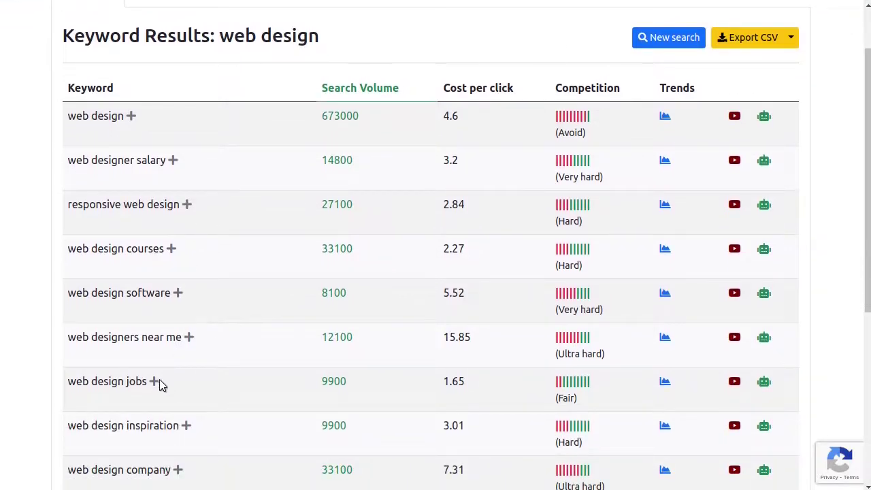
{"action": "left_click_drag", "start_coordinate": [68, 385], "coordinate": [148, 383]}
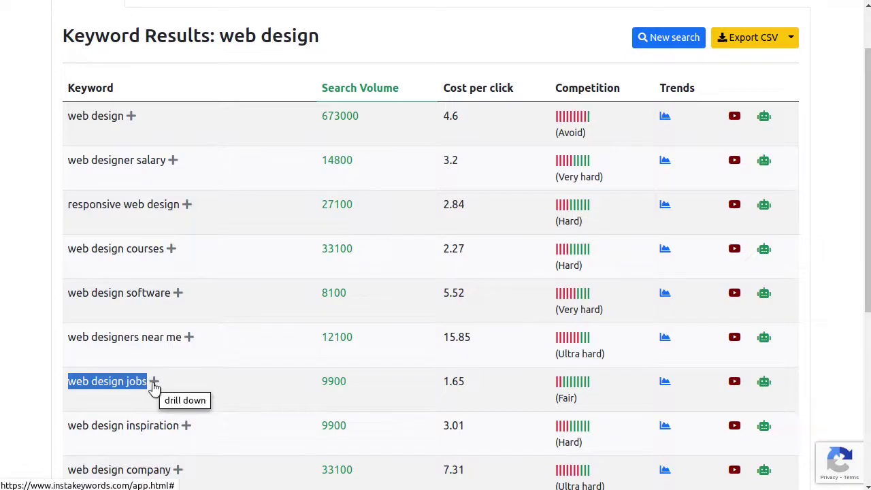
Drill into web design jobs keywords and highlight freelance web design jobs (1000 searches, 1.9 CPC).
{"action": "left_click", "coordinate": [154, 383]}
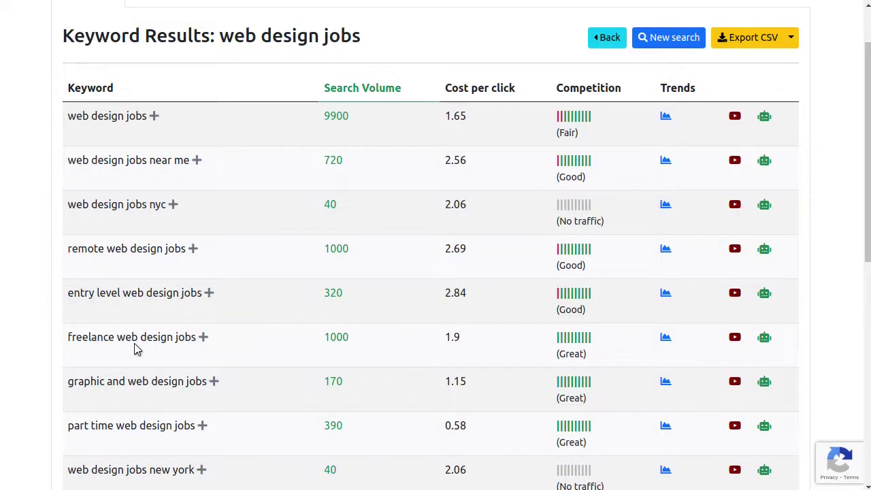
{"action": "left_click_drag", "start_coordinate": [66, 82], "coordinate": [626, 421]}
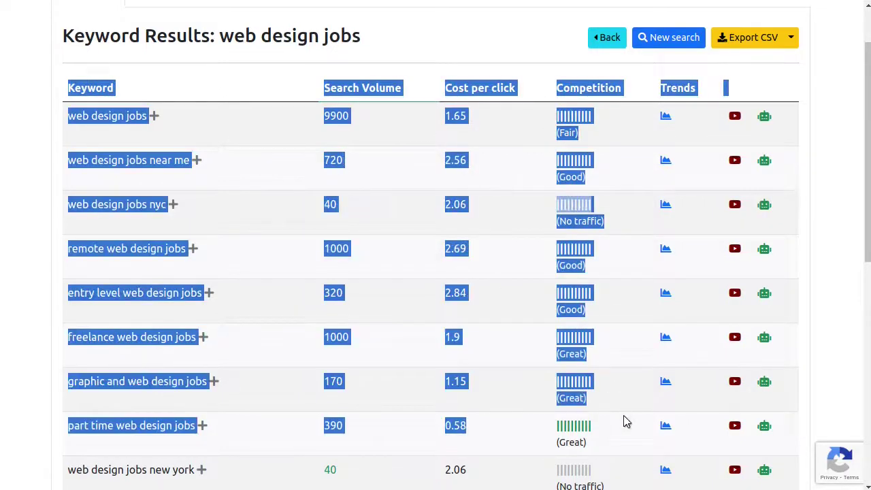
{"action": "left_click", "coordinate": [214, 218]}
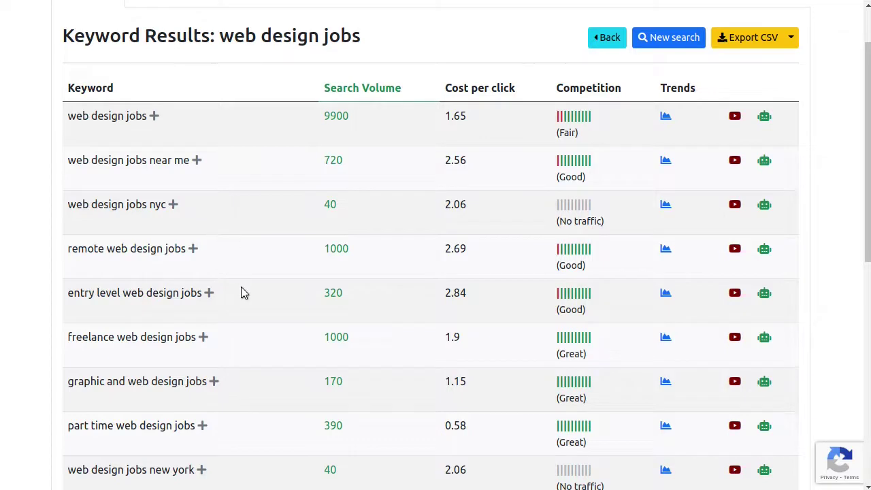
{"action": "left_click_drag", "start_coordinate": [68, 338], "coordinate": [194, 341]}
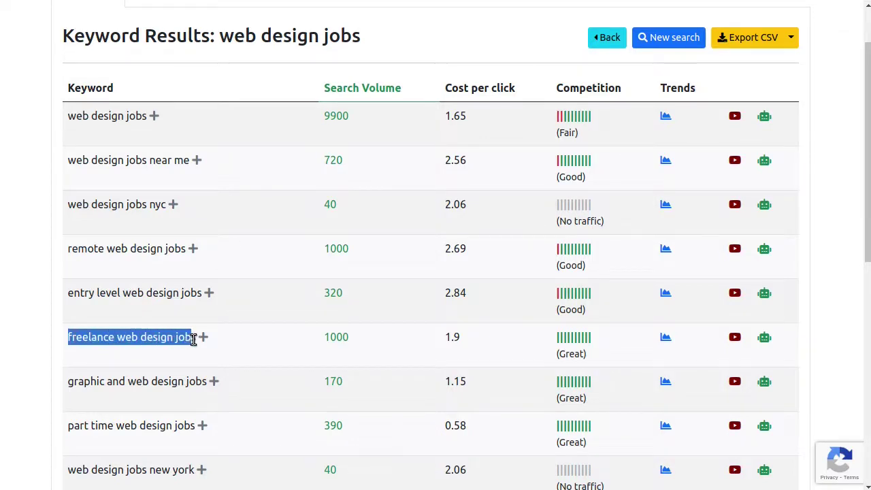
{"action": "left_click_drag", "start_coordinate": [324, 337], "coordinate": [501, 343]}
Highlight the work from home row's 810 searches, 0.53 cost per click and Great rating.
{"action": "scroll", "coordinate": [352, 347], "scroll_direction": "down", "scroll_amount": 2}
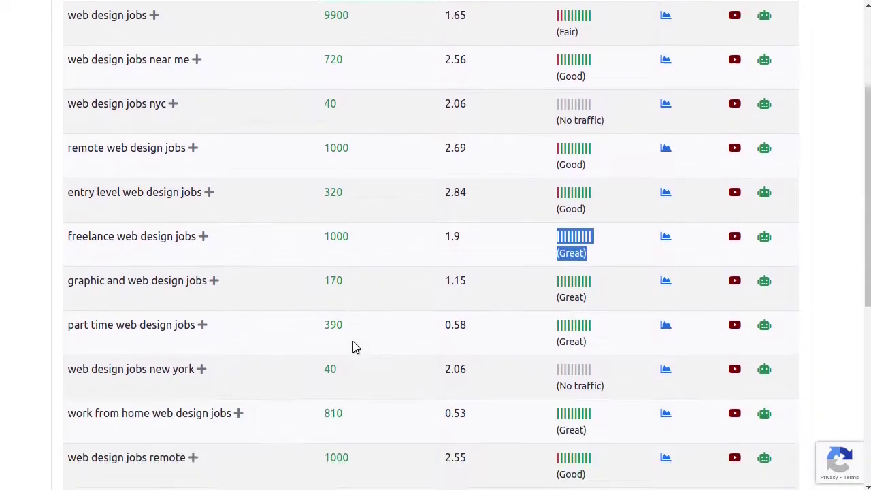
{"action": "scroll", "coordinate": [353, 347], "scroll_direction": "down", "scroll_amount": 1}
{"action": "left_click_drag", "start_coordinate": [67, 332], "coordinate": [208, 349]}
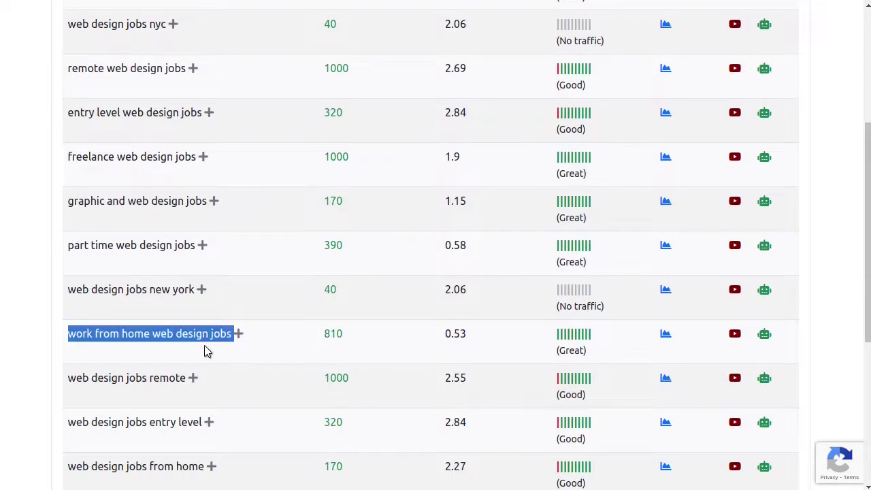
{"action": "double_click", "coordinate": [335, 332]}
{"action": "double_click", "coordinate": [449, 333]}
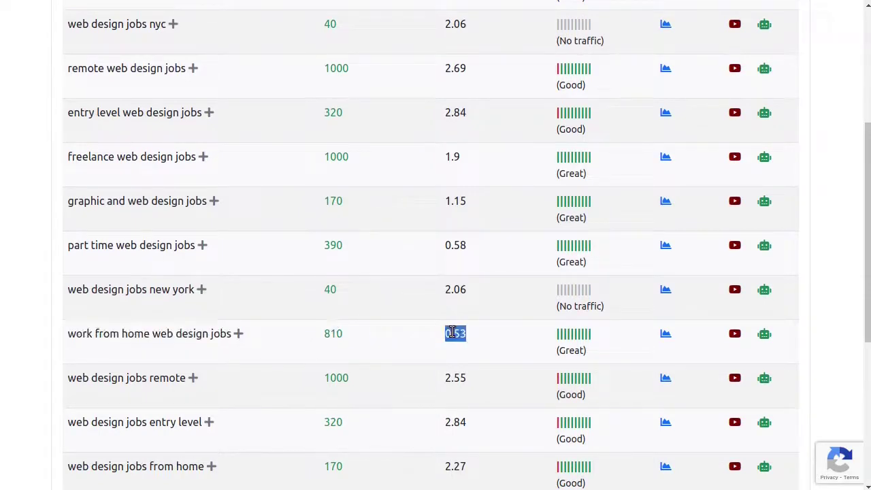
{"action": "left_click_drag", "start_coordinate": [555, 334], "coordinate": [590, 352]}
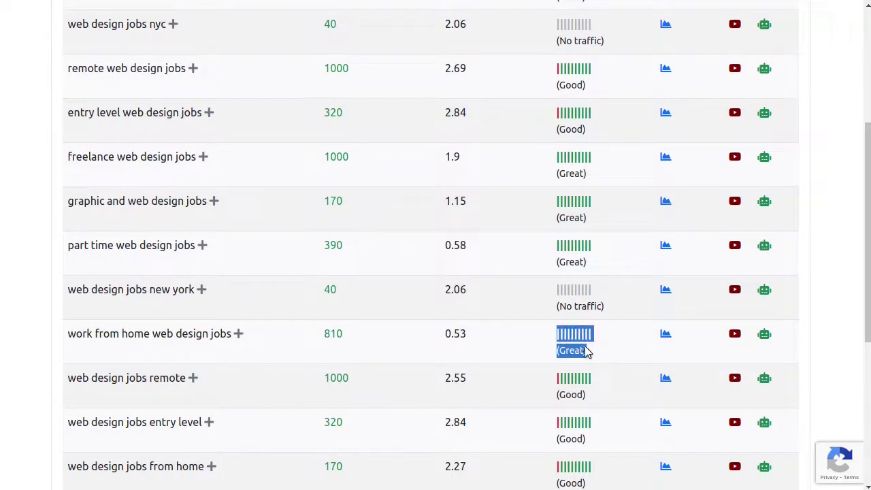
{"action": "left_click", "coordinate": [587, 351]}
Highlight the full 'work from home web design jobs' keyword text.
{"action": "left_click_drag", "start_coordinate": [72, 340], "coordinate": [216, 353]}
{"action": "left_click", "coordinate": [89, 338]}
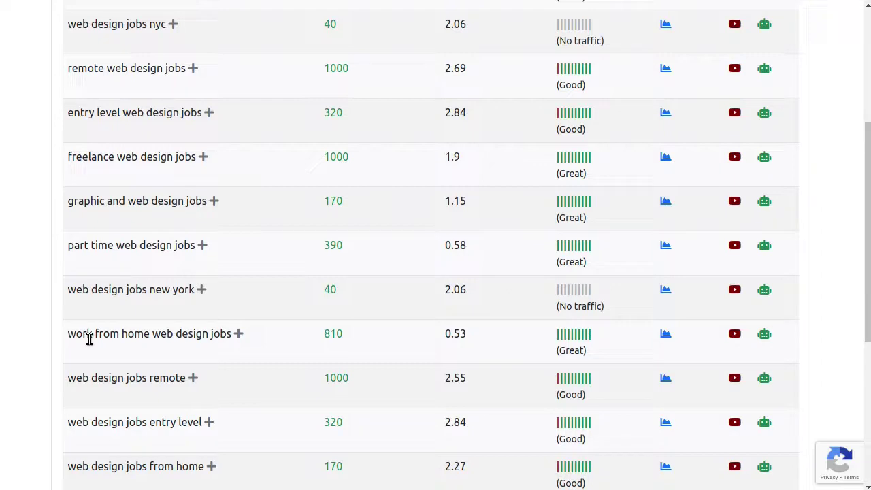
{"action": "triple_click", "coordinate": [89, 338]}
{"action": "left_click", "coordinate": [653, 346]}
{"action": "left_click", "coordinate": [664, 337]}
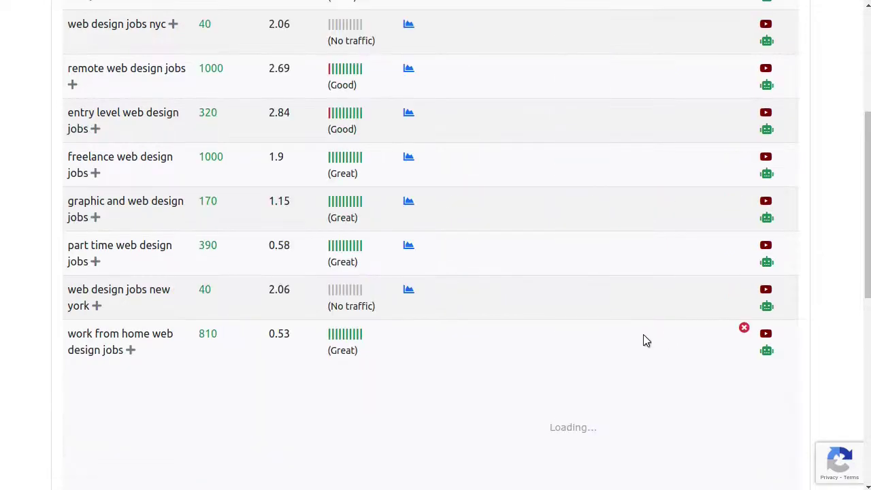
{"action": "scroll", "coordinate": [540, 332], "scroll_direction": "down", "scroll_amount": 2}
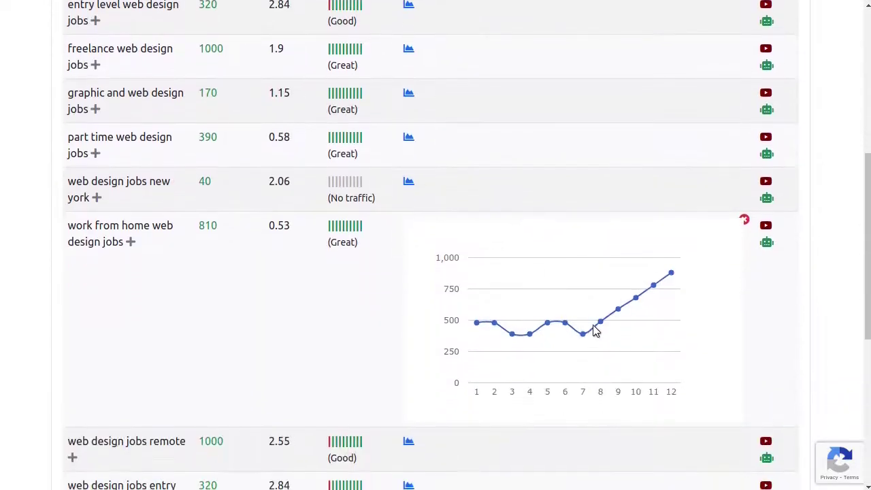
{"action": "mouse_move", "coordinate": [662, 291]}
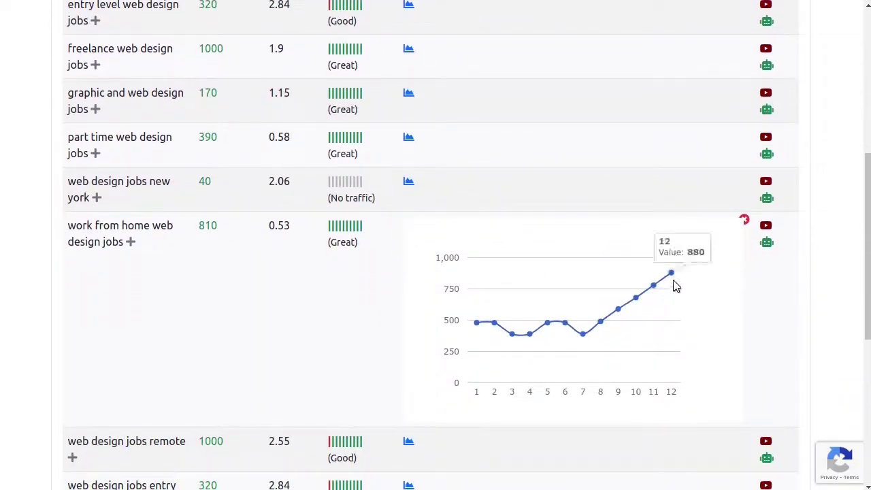
{"action": "mouse_move", "coordinate": [531, 336]}
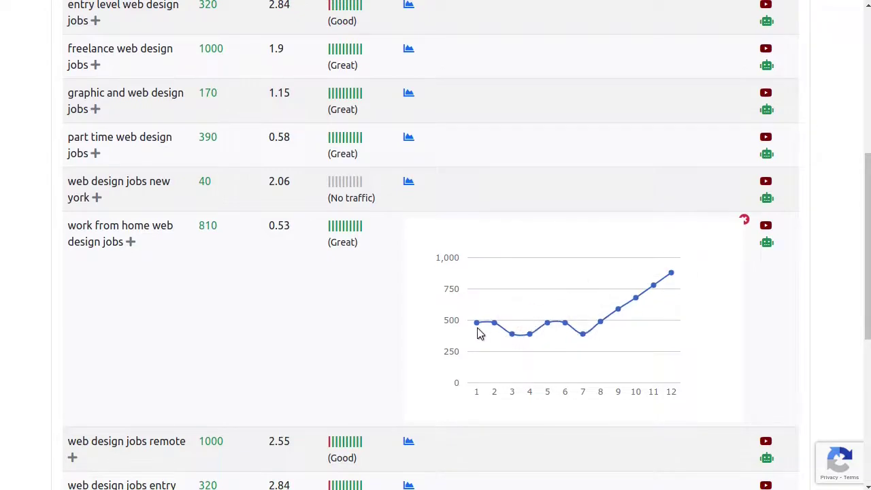
{"action": "mouse_move", "coordinate": [579, 338]}
{"action": "scroll", "coordinate": [674, 278], "scroll_direction": "down", "scroll_amount": 2}
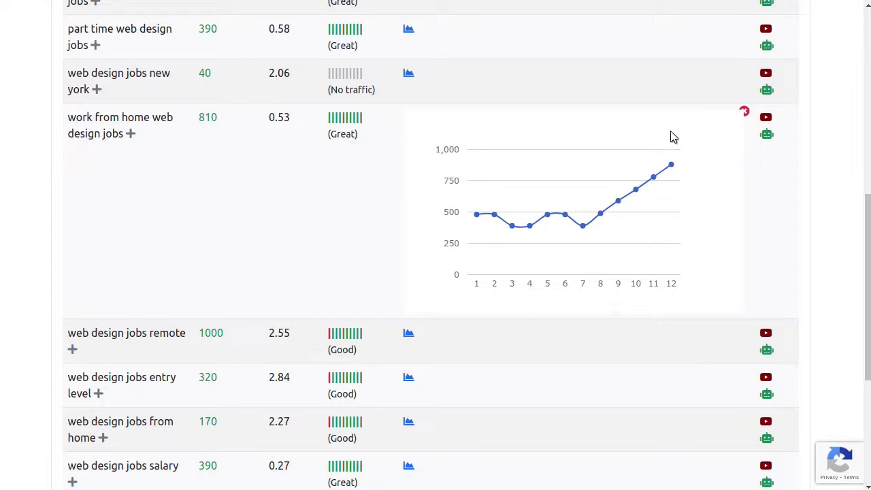
{"action": "left_click", "coordinate": [746, 116]}
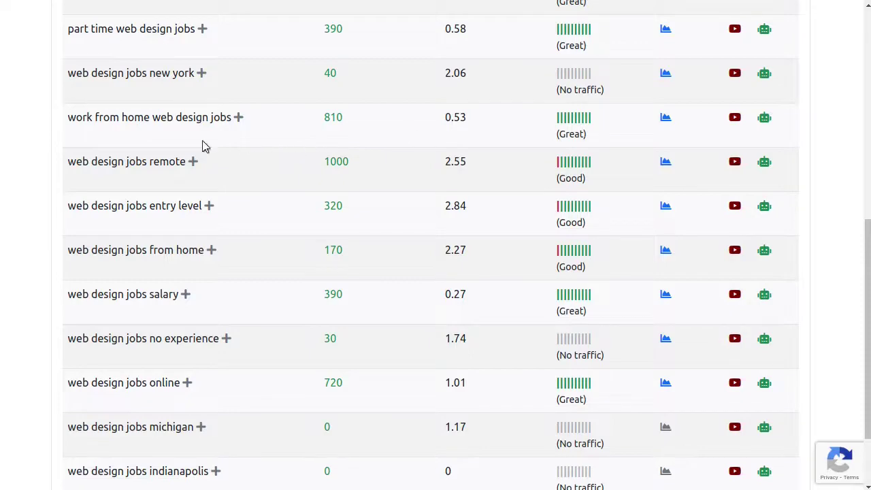
Search Google for the quoted 'work from home web design jobs' and review the about 9 results.
{"action": "triple_click", "coordinate": [155, 121]}
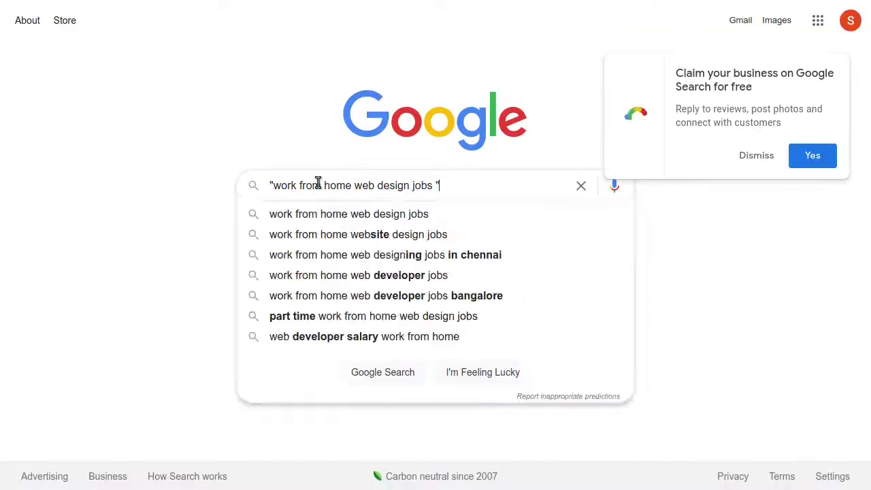
{"action": "key", "text": "Return"}
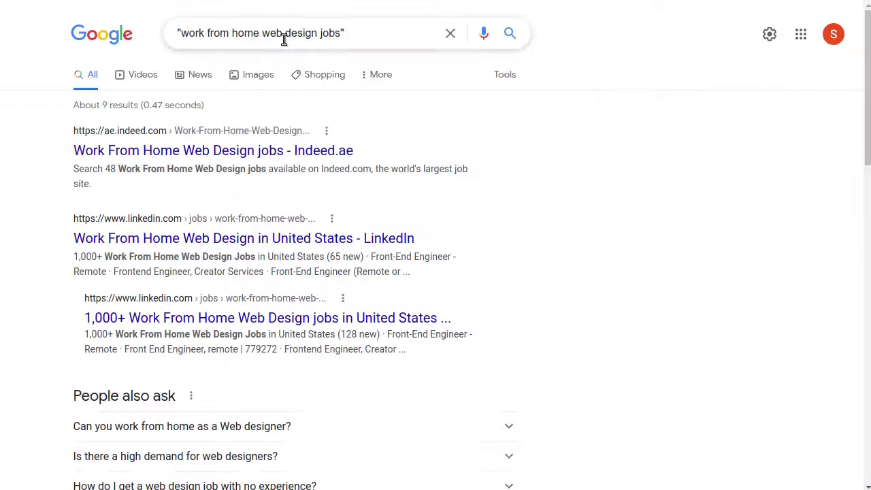
{"action": "left_click", "coordinate": [391, 42]}
{"action": "key", "text": "ctrl+a"}
{"action": "left_click", "coordinate": [551, 97]}
{"action": "triple_click", "coordinate": [114, 105]}
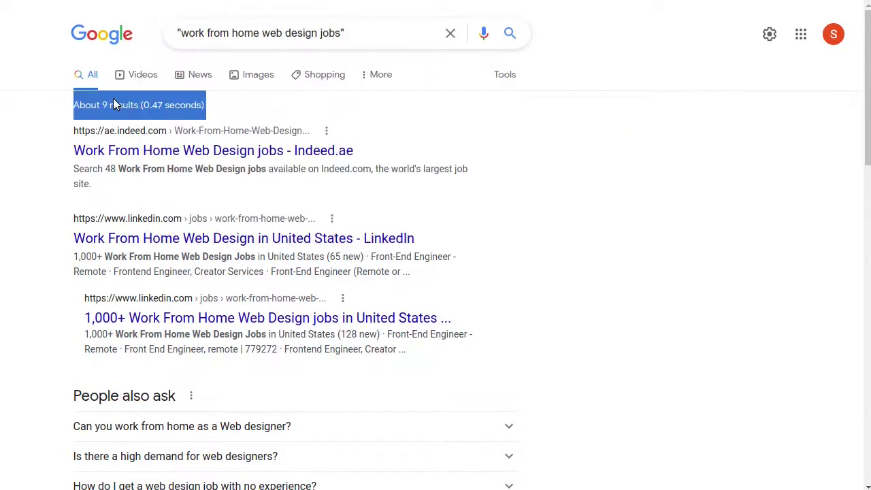
{"action": "left_click", "coordinate": [226, 175]}
{"action": "scroll", "coordinate": [227, 174], "scroll_direction": "down", "scroll_amount": 4}
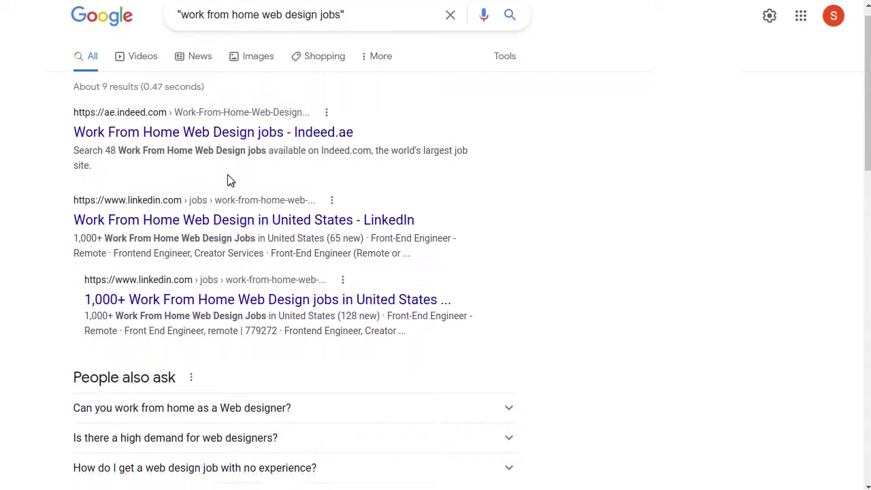
{"action": "scroll", "coordinate": [227, 177], "scroll_direction": "down", "scroll_amount": 3}
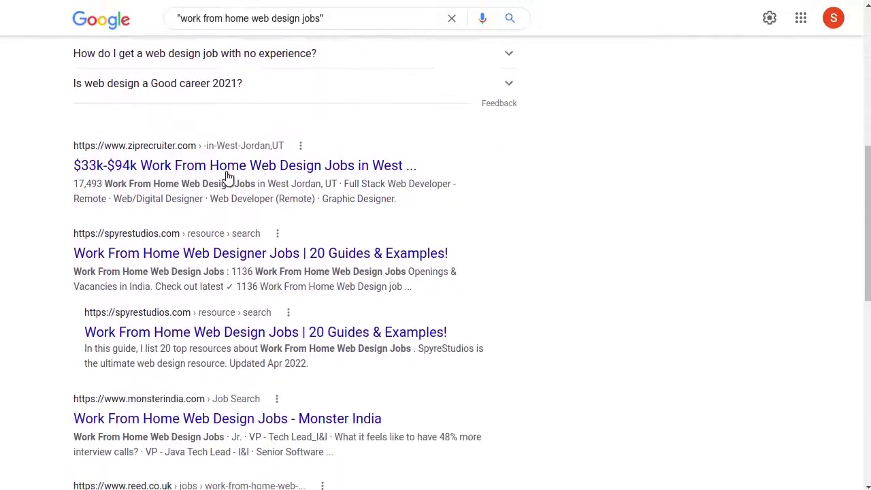
{"action": "scroll", "coordinate": [228, 177], "scroll_direction": "down", "scroll_amount": 1}
Back in InstaKeywords, highlight the 810 and 1000 search volumes, then scroll to the list top.
{"action": "left_click", "coordinate": [144, 2]}
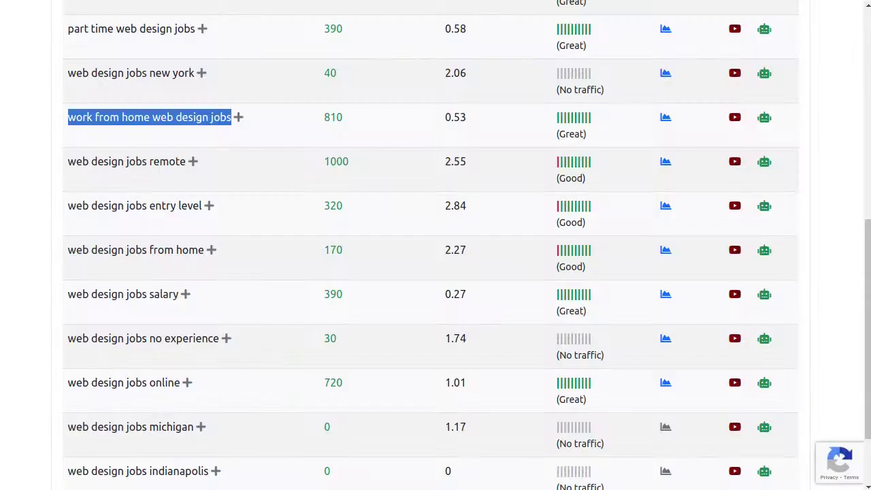
{"action": "double_click", "coordinate": [332, 117]}
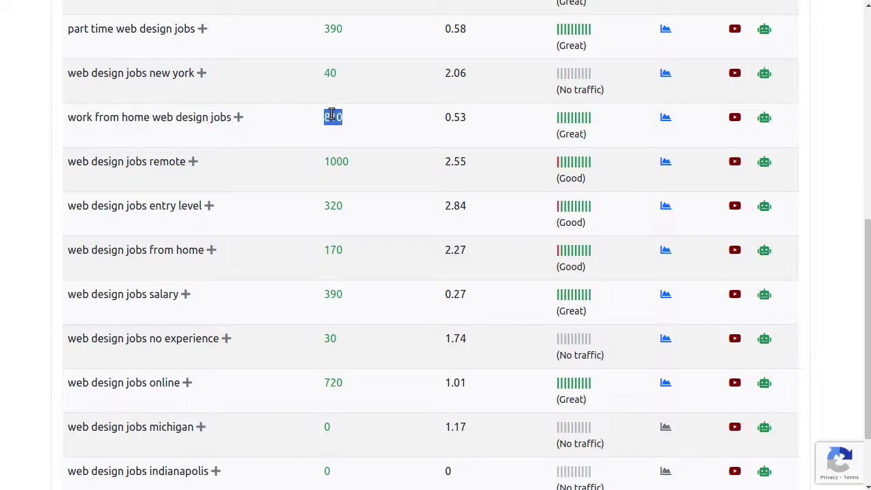
{"action": "left_click", "coordinate": [332, 147]}
{"action": "double_click", "coordinate": [336, 162]}
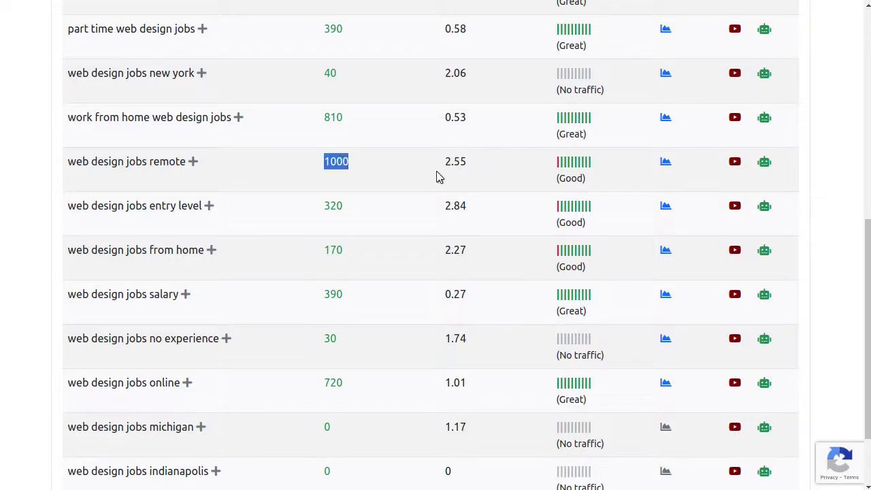
{"action": "left_click", "coordinate": [470, 167]}
{"action": "scroll", "coordinate": [473, 170], "scroll_direction": "up", "scroll_amount": 7}
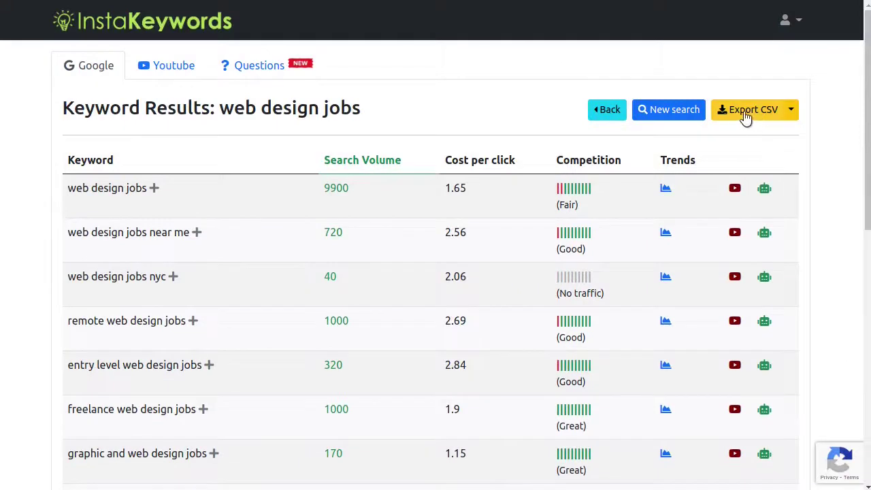
Cancel a full CSV export and switch Export CSV to Select keywords mode.
{"action": "left_click", "coordinate": [750, 117]}
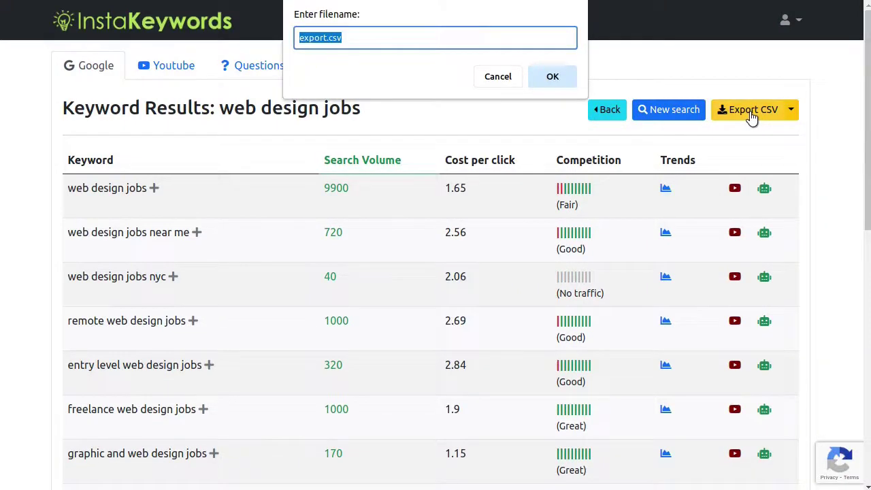
{"action": "key", "text": "Escape"}
{"action": "left_click", "coordinate": [794, 118]}
{"action": "left_click", "coordinate": [721, 140]}
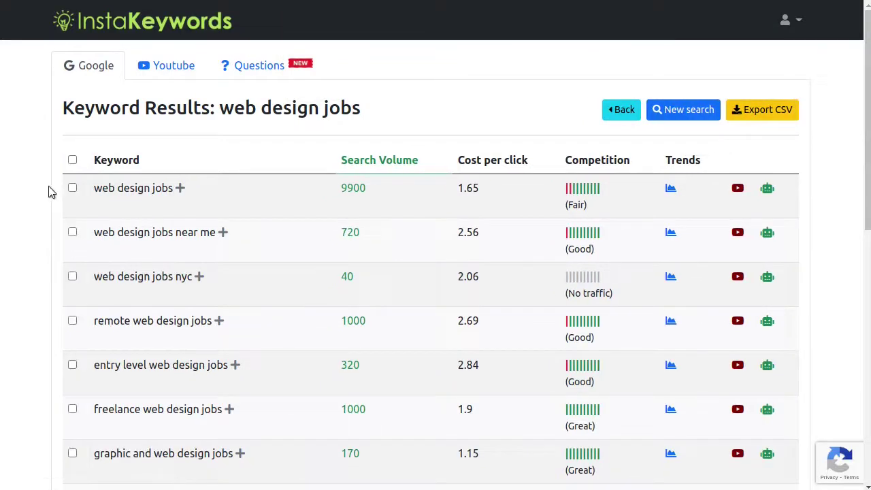
Tick and untick keyword rows and the select-all box, leaving no keyword selected.
{"action": "left_click", "coordinate": [72, 188]}
{"action": "left_click", "coordinate": [72, 233]}
{"action": "left_click", "coordinate": [73, 190]}
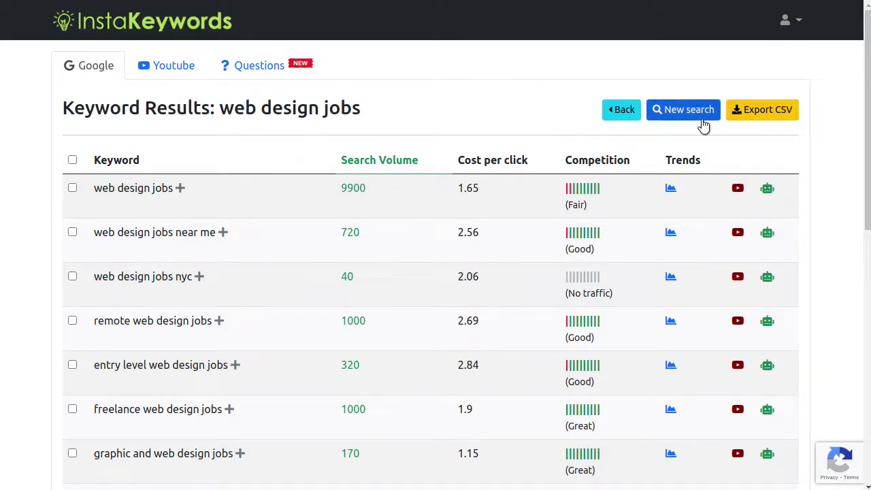
{"action": "left_click", "coordinate": [72, 160]}
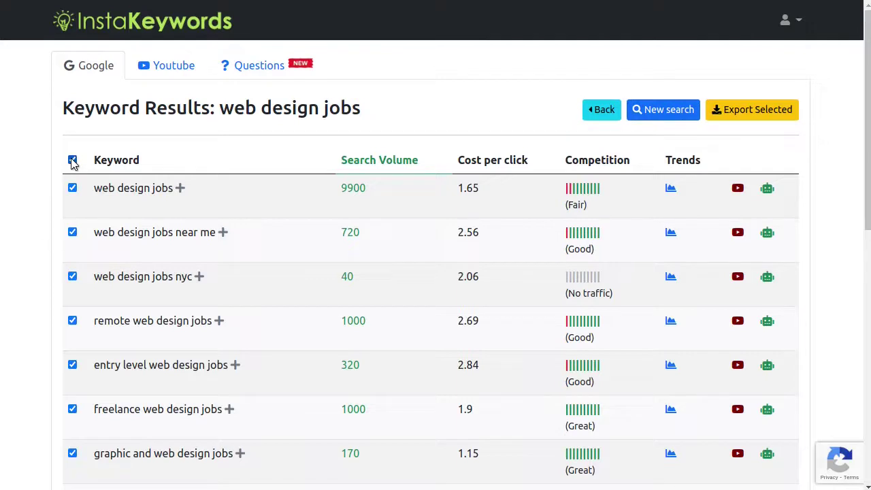
{"action": "left_click", "coordinate": [72, 161]}
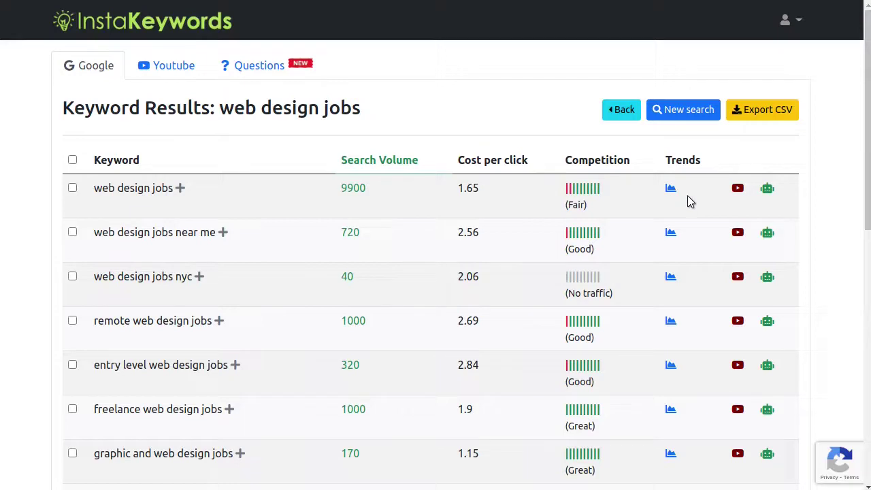
Load three more batches of web design jobs results, then scroll back to the top.
{"action": "scroll", "coordinate": [686, 200], "scroll_direction": "down", "scroll_amount": 8}
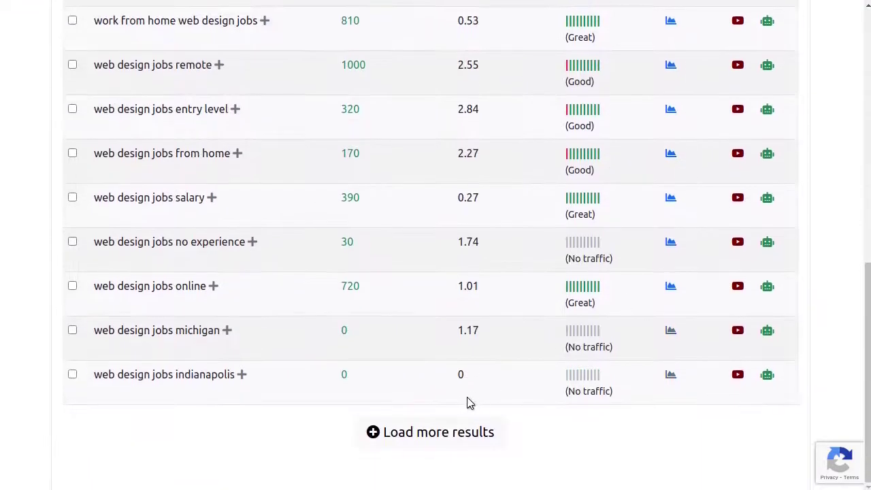
{"action": "left_click", "coordinate": [422, 433]}
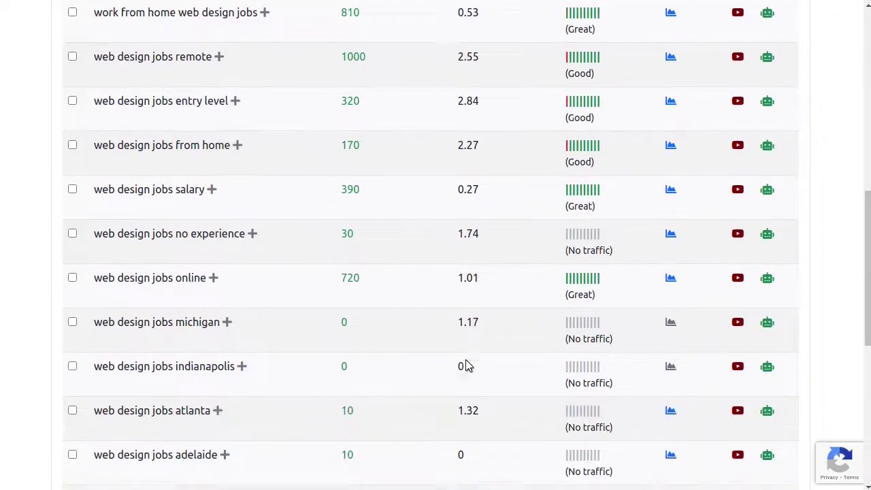
{"action": "scroll", "coordinate": [467, 366], "scroll_direction": "down", "scroll_amount": 6}
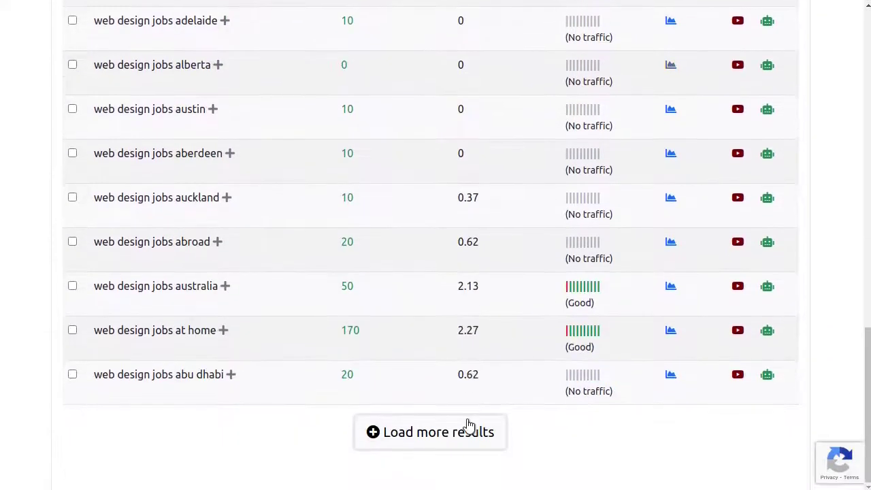
{"action": "left_click", "coordinate": [468, 429]}
{"action": "scroll", "coordinate": [469, 416], "scroll_direction": "down", "scroll_amount": 3}
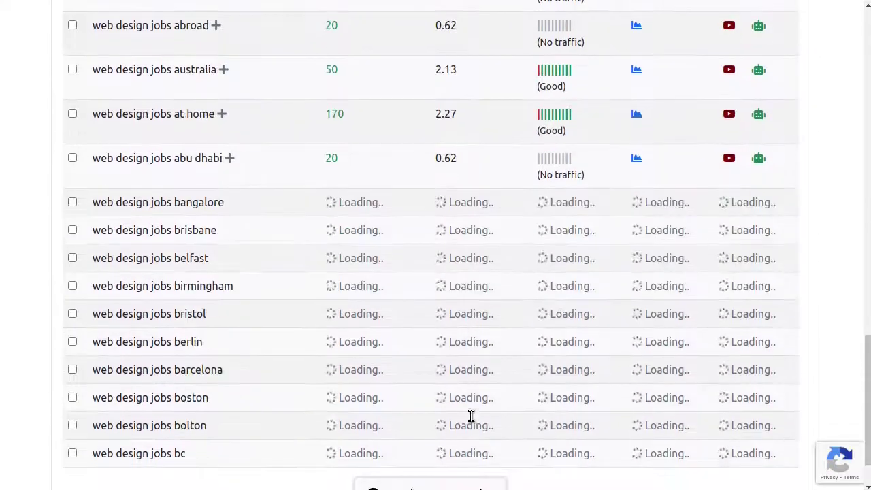
{"action": "scroll", "coordinate": [471, 415], "scroll_direction": "down", "scroll_amount": 3}
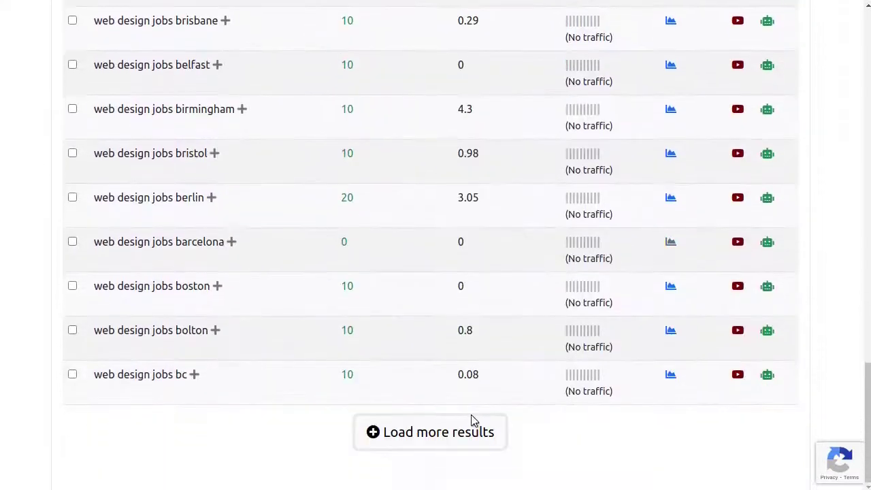
{"action": "left_click", "coordinate": [429, 432]}
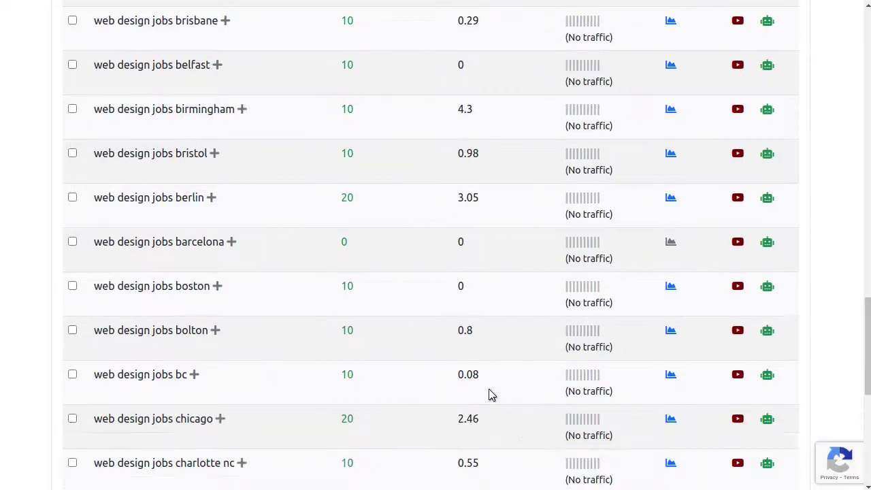
{"action": "scroll", "coordinate": [492, 393], "scroll_direction": "down", "scroll_amount": 6}
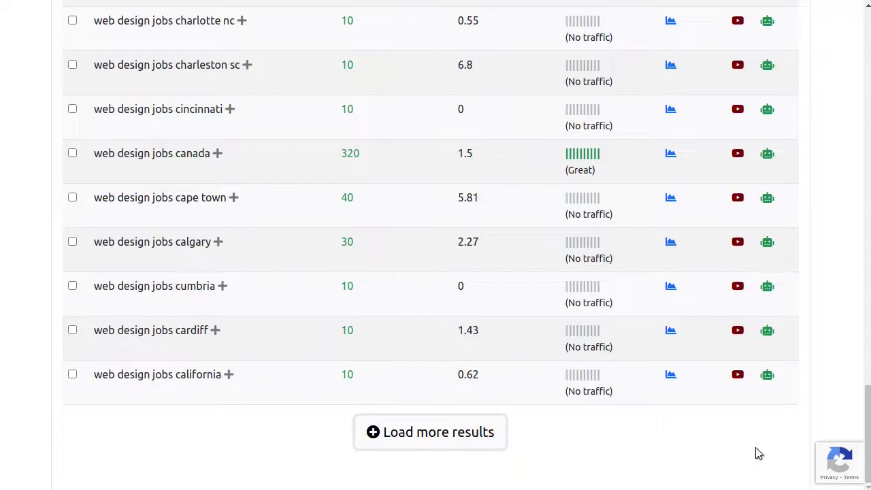
{"action": "left_click_drag", "start_coordinate": [866, 441], "coordinate": [868, 53]}
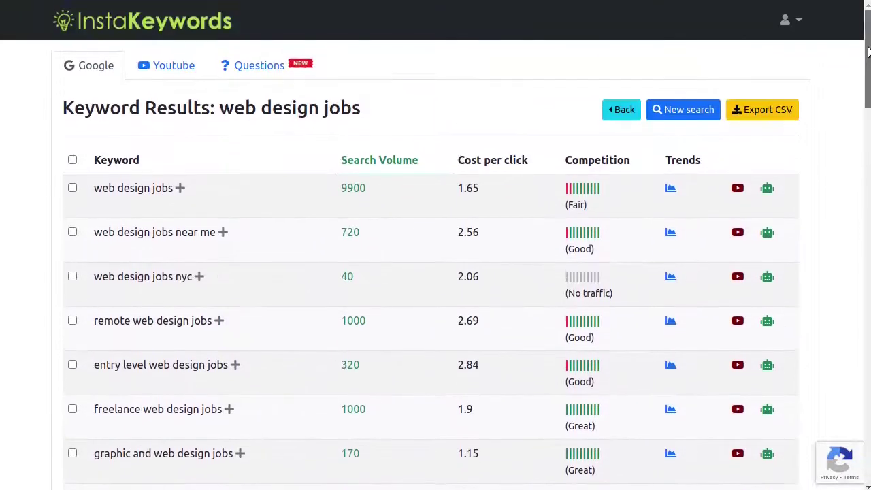
Cancel the CSV export and move through the YouTube and Questions tabs back to Google research.
{"action": "left_click", "coordinate": [772, 117]}
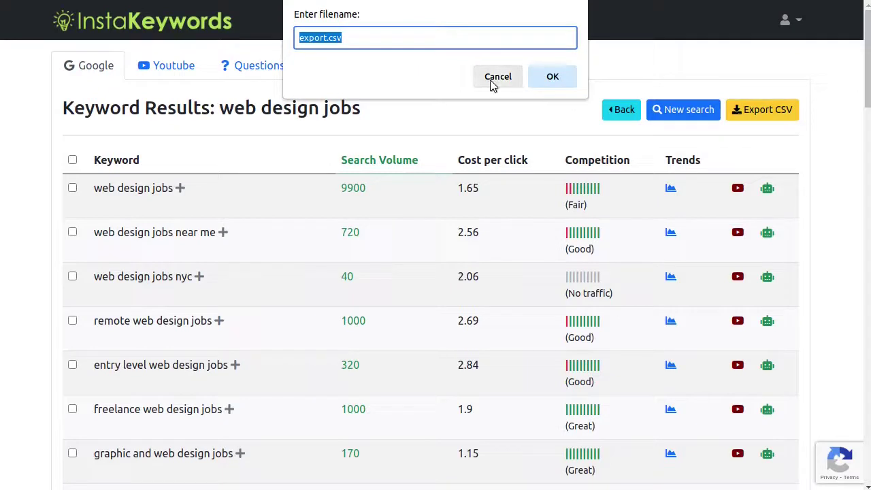
{"action": "left_click", "coordinate": [492, 80]}
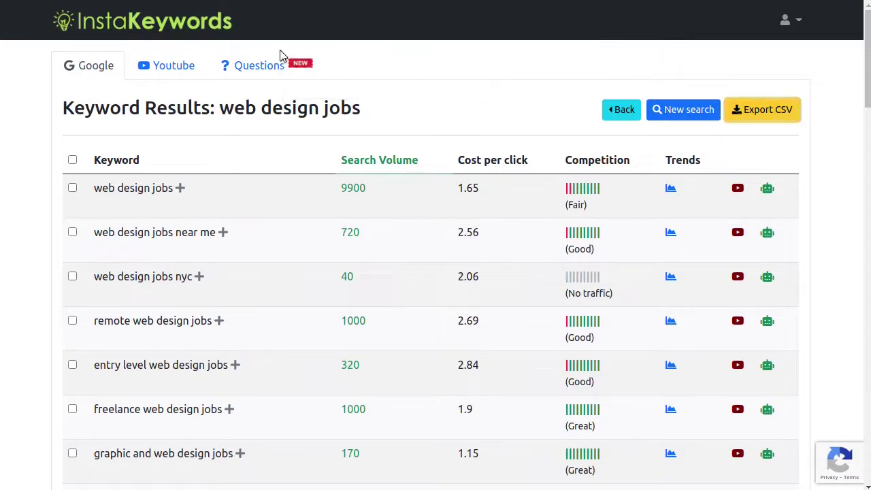
{"action": "left_click", "coordinate": [153, 64]}
{"action": "left_click", "coordinate": [259, 72]}
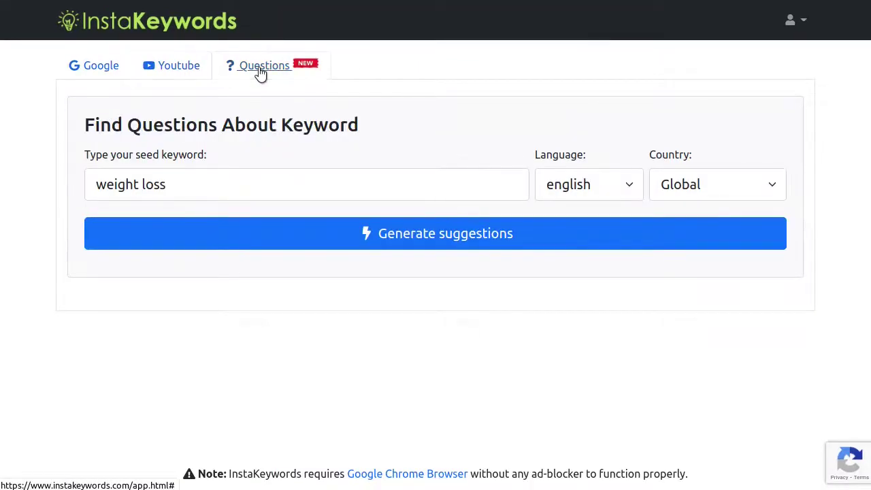
{"action": "left_click", "coordinate": [77, 76]}
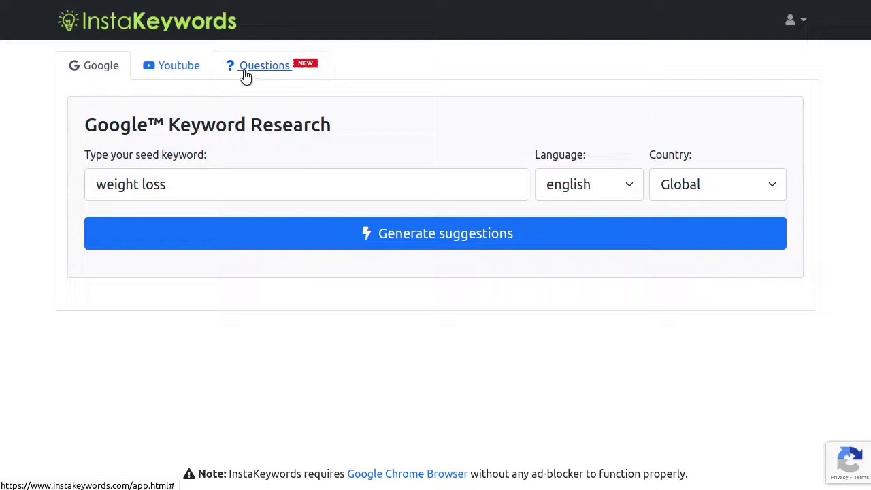
On the Questions tab, generate question suggestions for the seed keyword 'web design'.
{"action": "left_click", "coordinate": [246, 76]}
{"action": "left_click", "coordinate": [280, 189]}
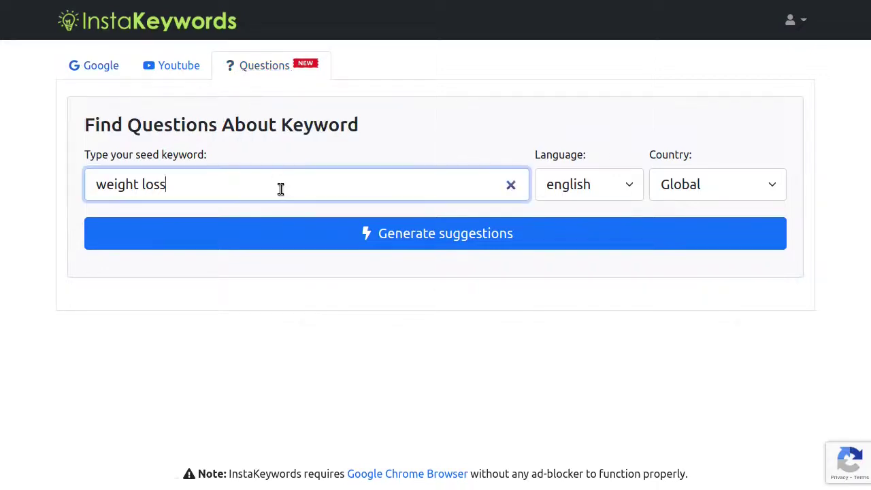
{"action": "key", "text": "ctrl+a"}
{"action": "type", "text": "web de"}
{"action": "left_click", "coordinate": [312, 243]}
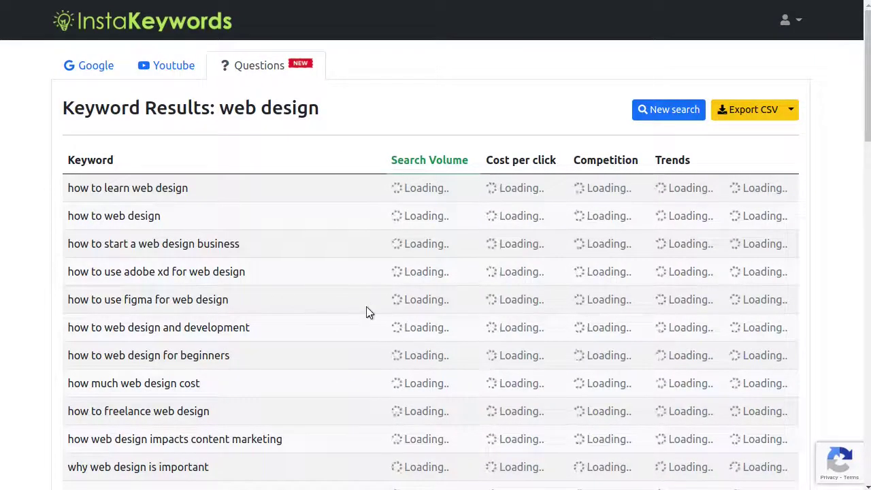
Highlight the figma web design and how to web design and development questions.
{"action": "scroll", "coordinate": [363, 308], "scroll_direction": "down", "scroll_amount": 2}
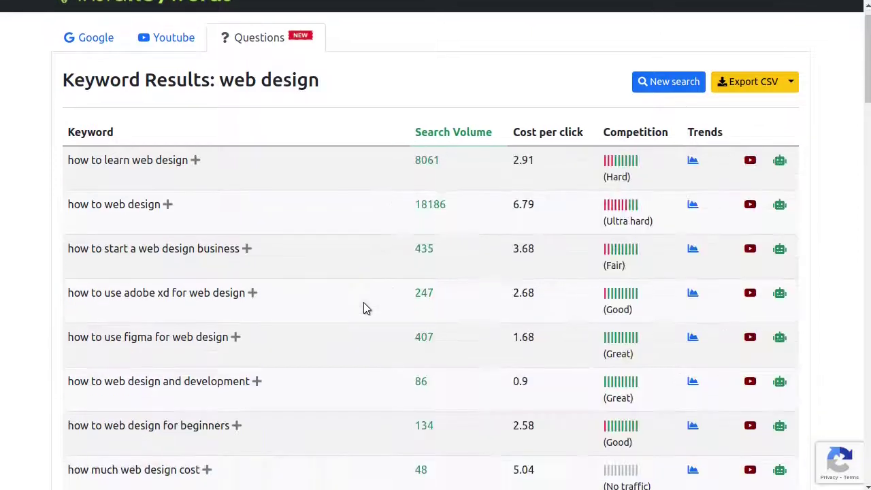
{"action": "left_click_drag", "start_coordinate": [643, 310], "coordinate": [82, 293]}
{"action": "left_click", "coordinate": [82, 293]}
{"action": "triple_click", "coordinate": [124, 288]}
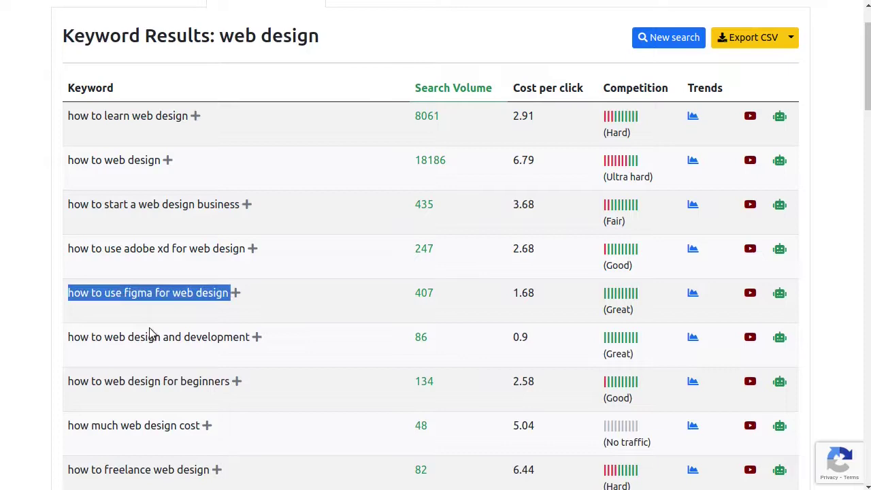
{"action": "triple_click", "coordinate": [152, 334]}
{"action": "scroll", "coordinate": [152, 334], "scroll_direction": "down", "scroll_amount": 1}
{"action": "scroll", "coordinate": [152, 334], "scroll_direction": "down", "scroll_amount": 1}
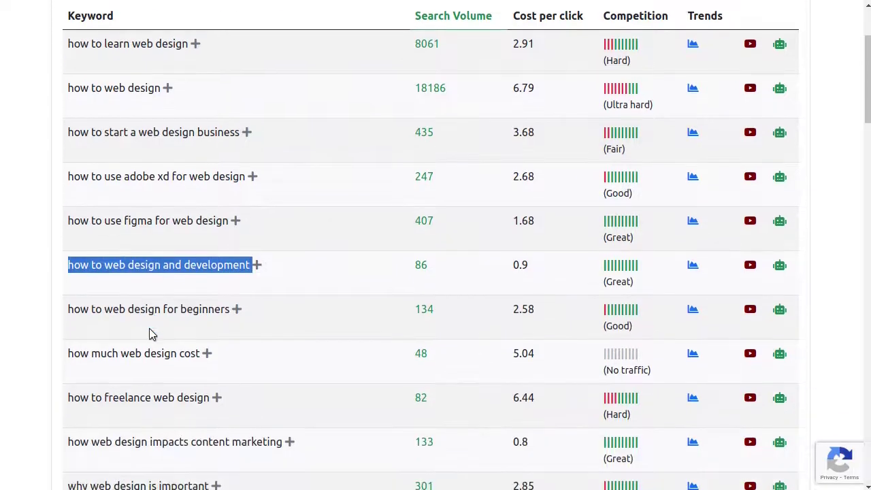
Highlight the how to web design for beginners, how much web design cost and content marketing questions.
{"action": "triple_click", "coordinate": [178, 310]}
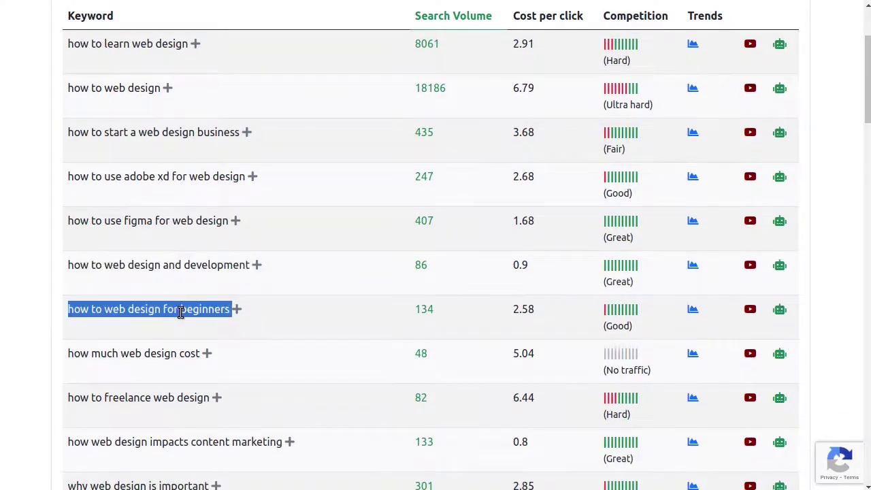
{"action": "scroll", "coordinate": [282, 364], "scroll_direction": "up", "scroll_amount": 3}
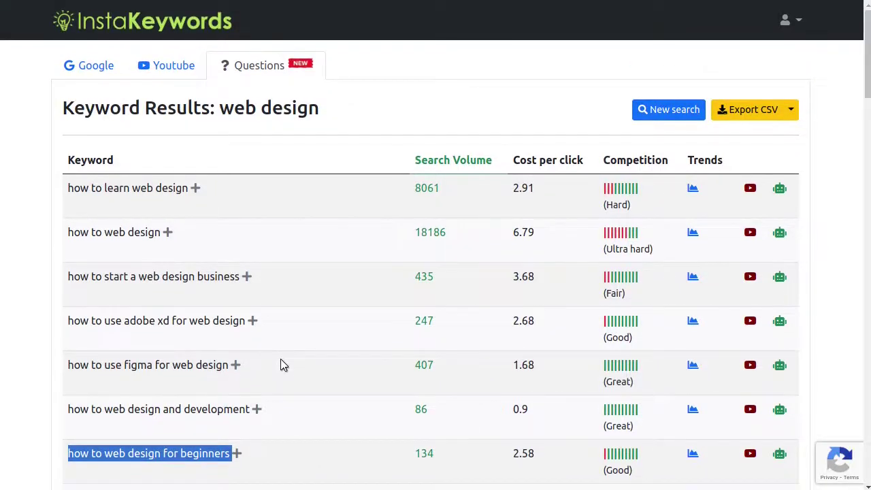
{"action": "scroll", "coordinate": [280, 359], "scroll_direction": "down", "scroll_amount": 3}
{"action": "double_click", "coordinate": [108, 281]}
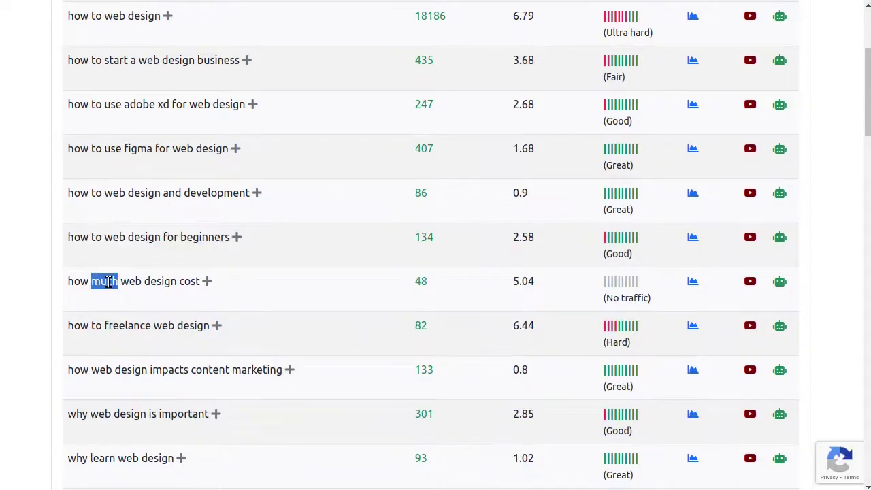
{"action": "triple_click", "coordinate": [109, 281]}
{"action": "triple_click", "coordinate": [156, 371]}
{"action": "scroll", "coordinate": [345, 374], "scroll_direction": "up", "scroll_amount": 3}
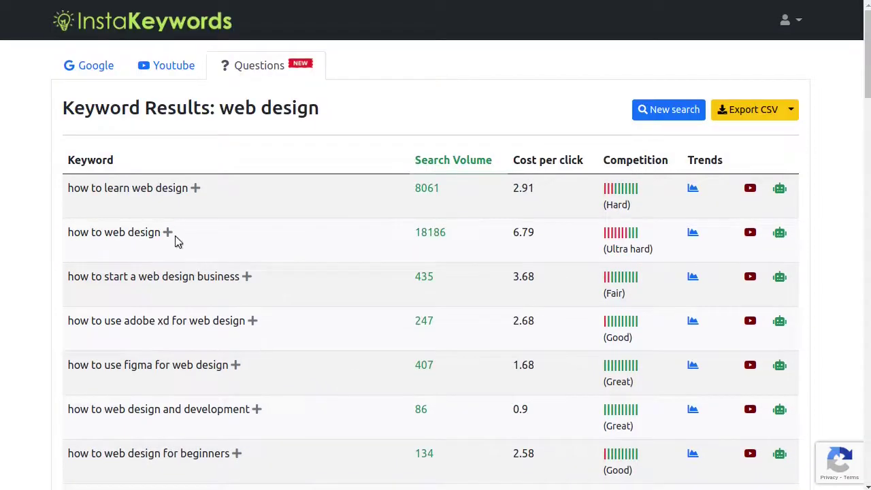
Expand 'how to web design' into related results: 18186 searches, 6.79 CPC, Ultra hard.
{"action": "left_click", "coordinate": [168, 232]}
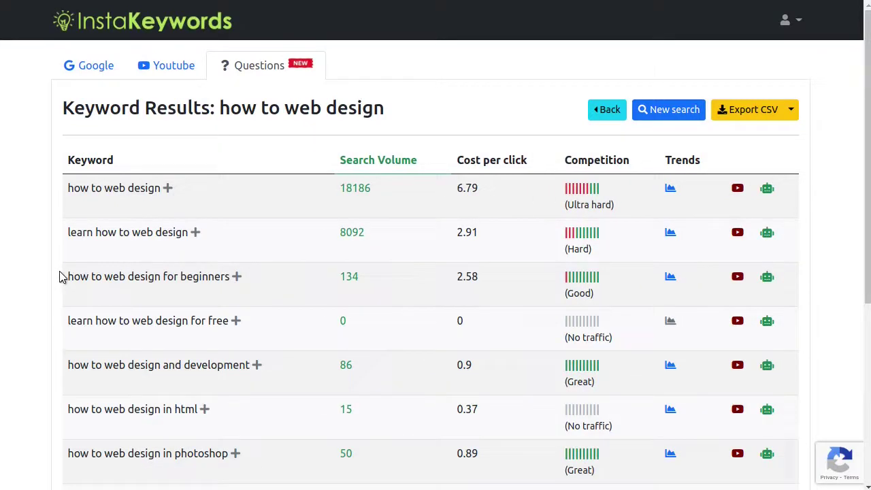
{"action": "scroll", "coordinate": [251, 265], "scroll_direction": "down", "scroll_amount": 1}
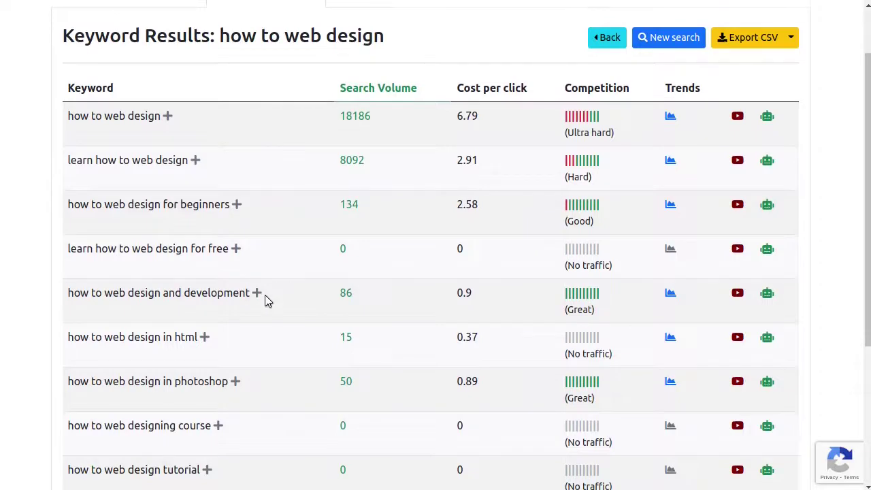
{"action": "scroll", "coordinate": [266, 297], "scroll_direction": "down", "scroll_amount": 3}
{"action": "scroll", "coordinate": [265, 299], "scroll_direction": "up", "scroll_amount": 4}
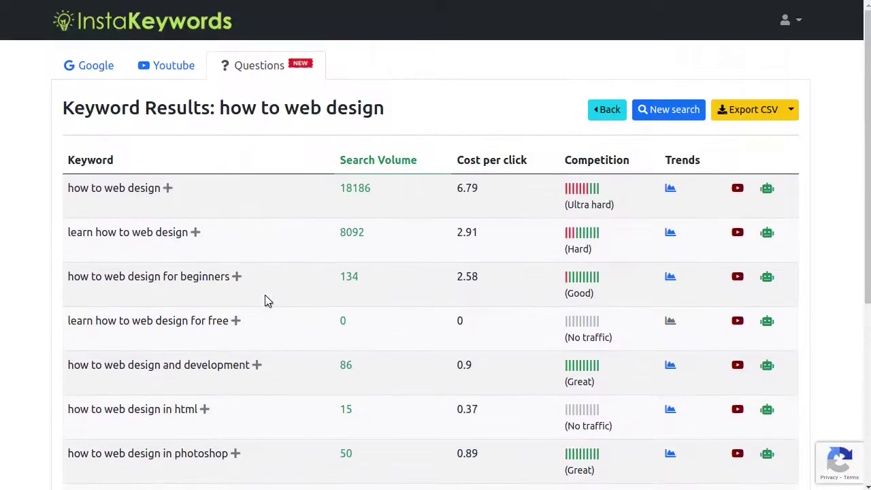
{"action": "left_click_drag", "start_coordinate": [68, 189], "coordinate": [164, 190]}
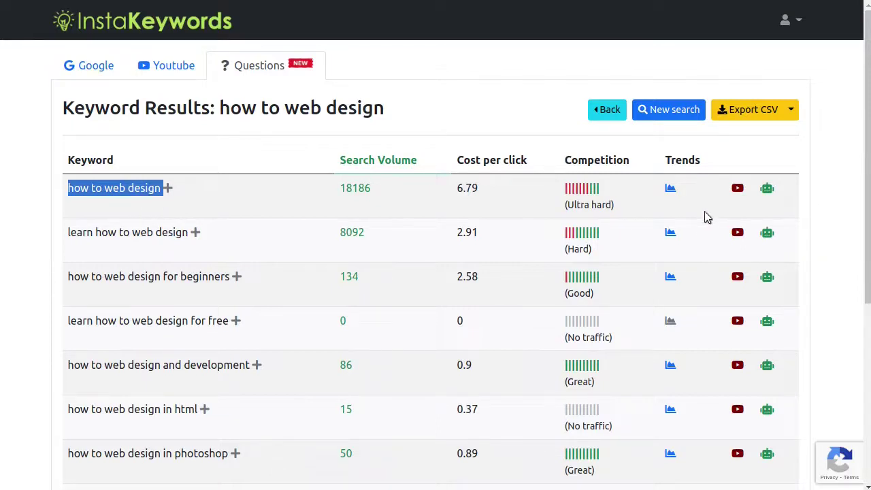
{"action": "left_click", "coordinate": [732, 203]}
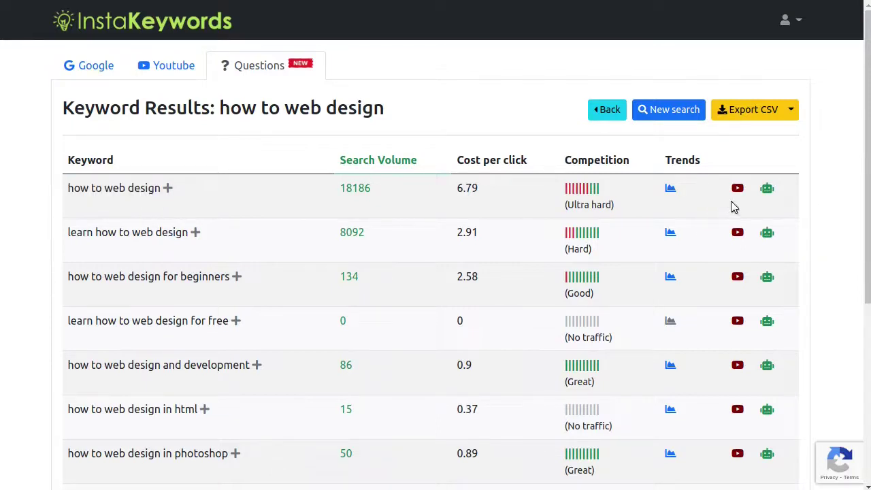
Create a Blog Post Robot project named 'how to web design' using the existing-topic option.
{"action": "left_click", "coordinate": [768, 191]}
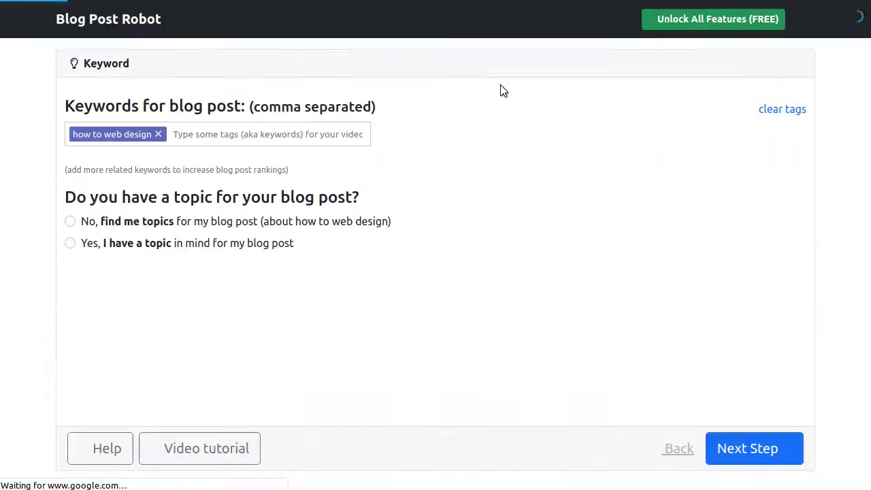
{"action": "left_click", "coordinate": [71, 243]}
{"action": "left_click", "coordinate": [139, 295]}
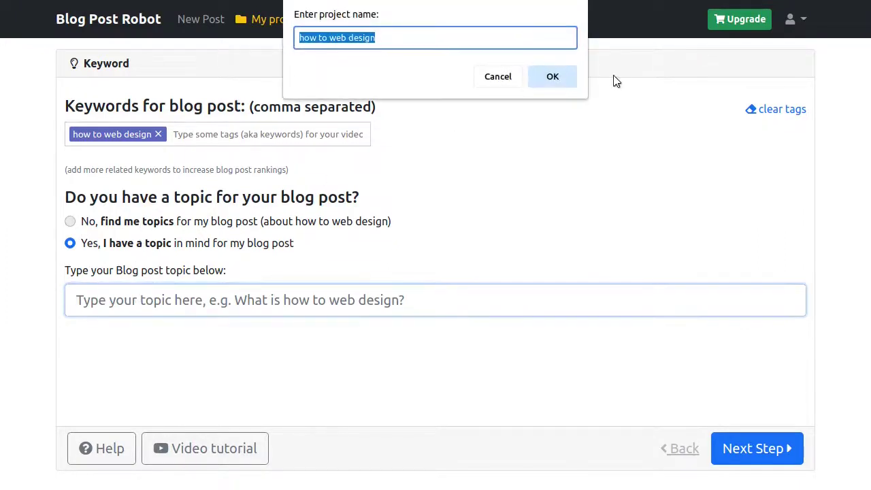
{"action": "left_click", "coordinate": [556, 79]}
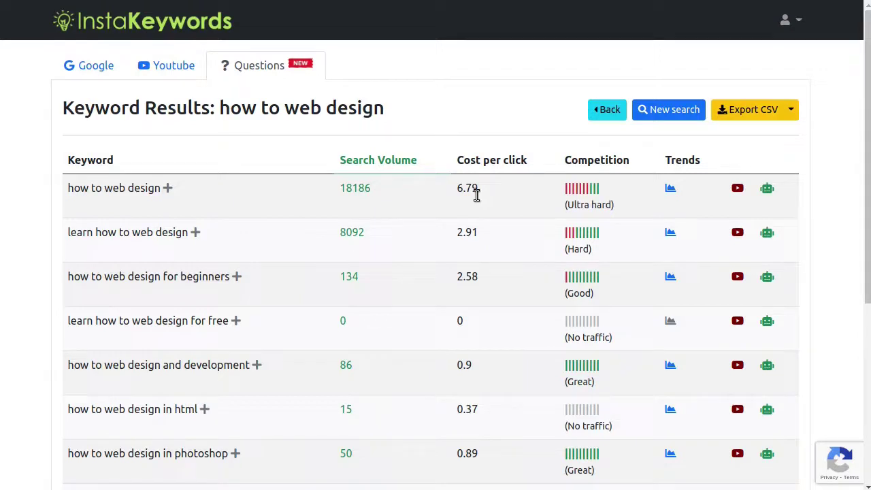
Build a 10-slide video for 'how to web design' from the first ezine article and review the slides.
{"action": "left_click", "coordinate": [739, 192]}
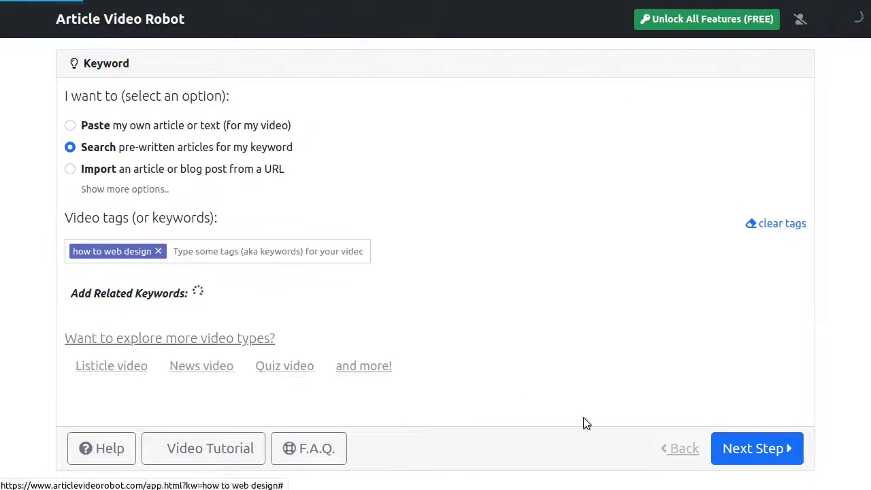
{"action": "left_click", "coordinate": [752, 450]}
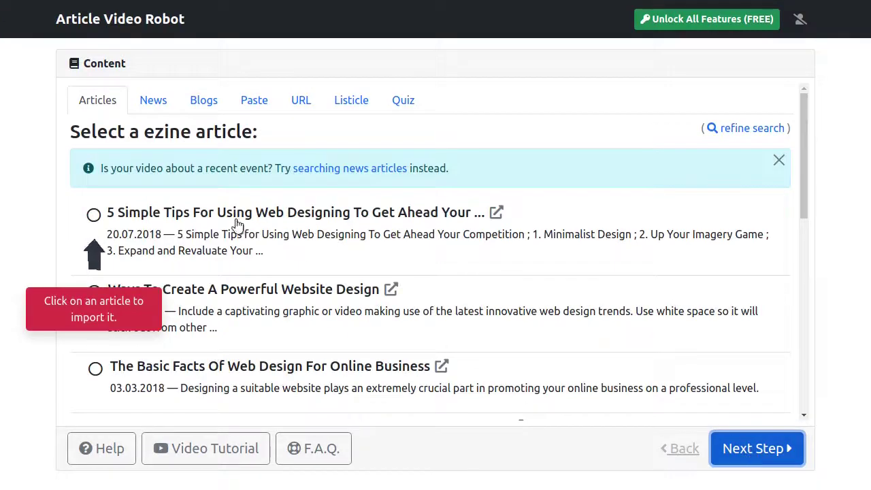
{"action": "left_click", "coordinate": [94, 216]}
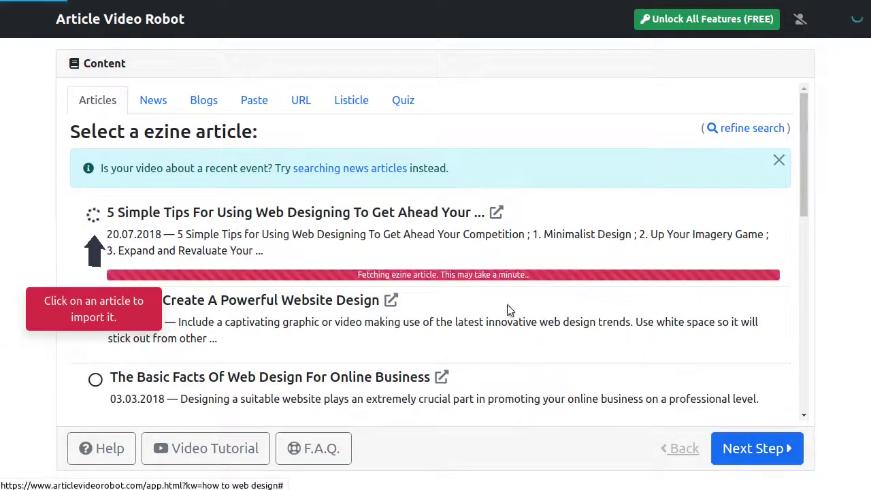
{"action": "left_click", "coordinate": [757, 449]}
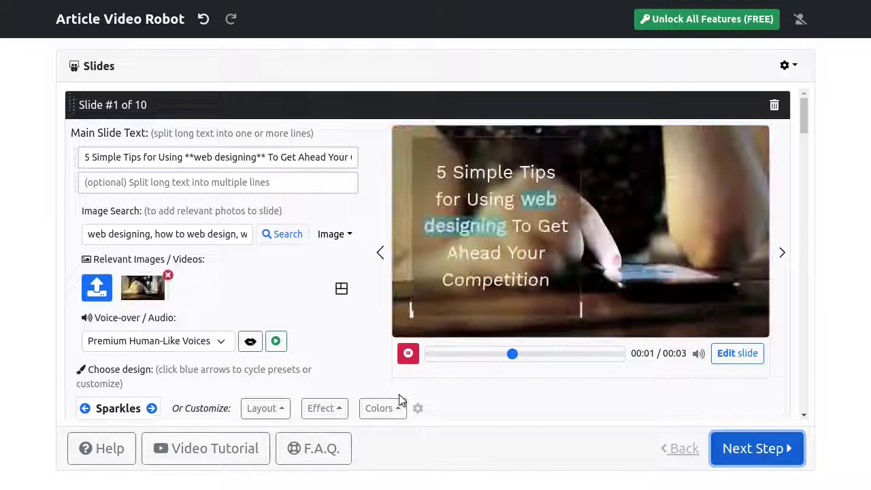
{"action": "scroll", "coordinate": [422, 324], "scroll_direction": "down", "scroll_amount": 1}
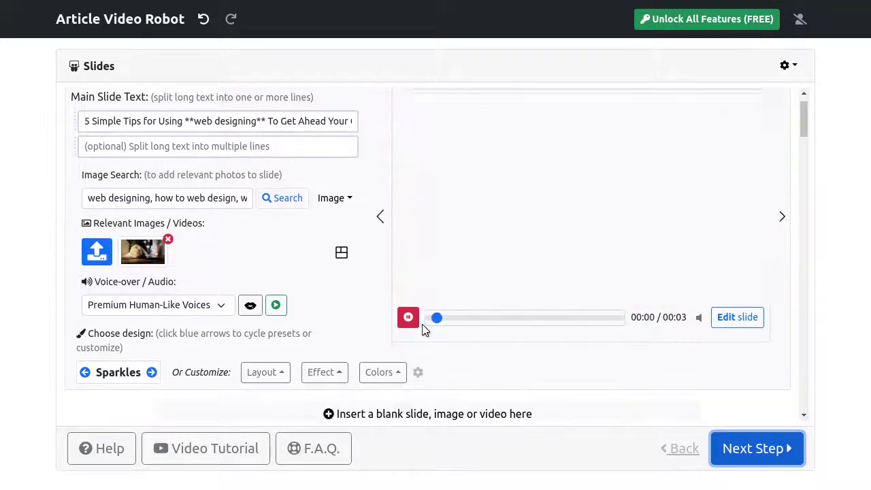
{"action": "scroll", "coordinate": [425, 329], "scroll_direction": "down", "scroll_amount": 4}
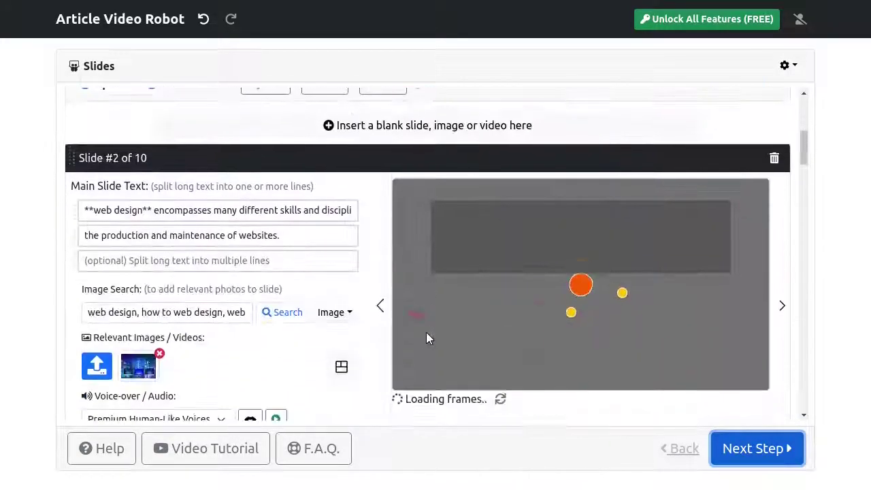
{"action": "scroll", "coordinate": [429, 342], "scroll_direction": "down", "scroll_amount": 2}
{"action": "scroll", "coordinate": [431, 342], "scroll_direction": "up", "scroll_amount": 1}
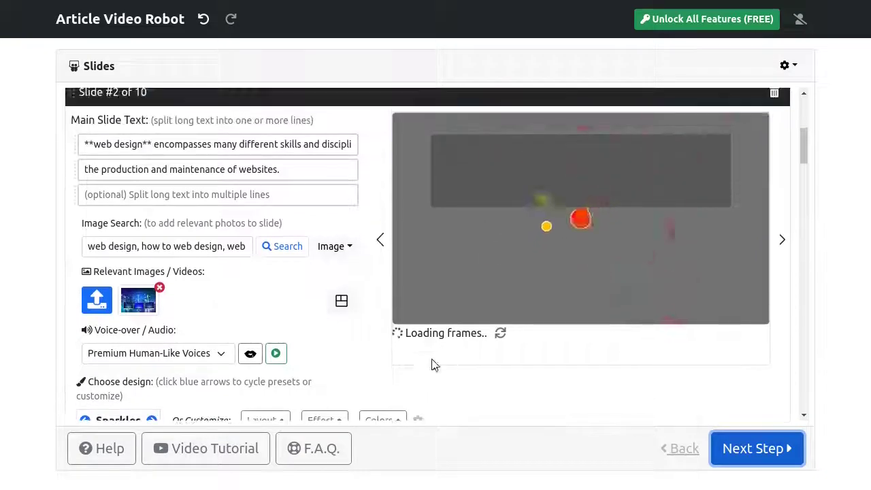
{"action": "scroll", "coordinate": [146, 385], "scroll_direction": "up", "scroll_amount": 1}
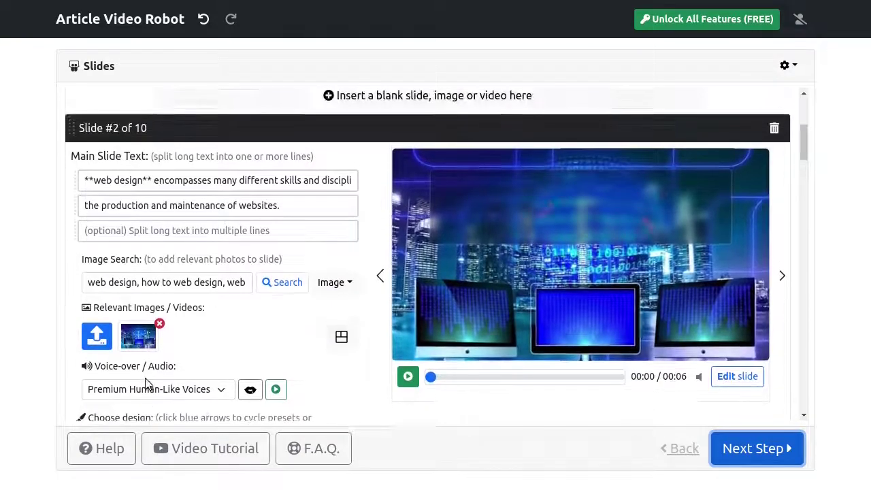